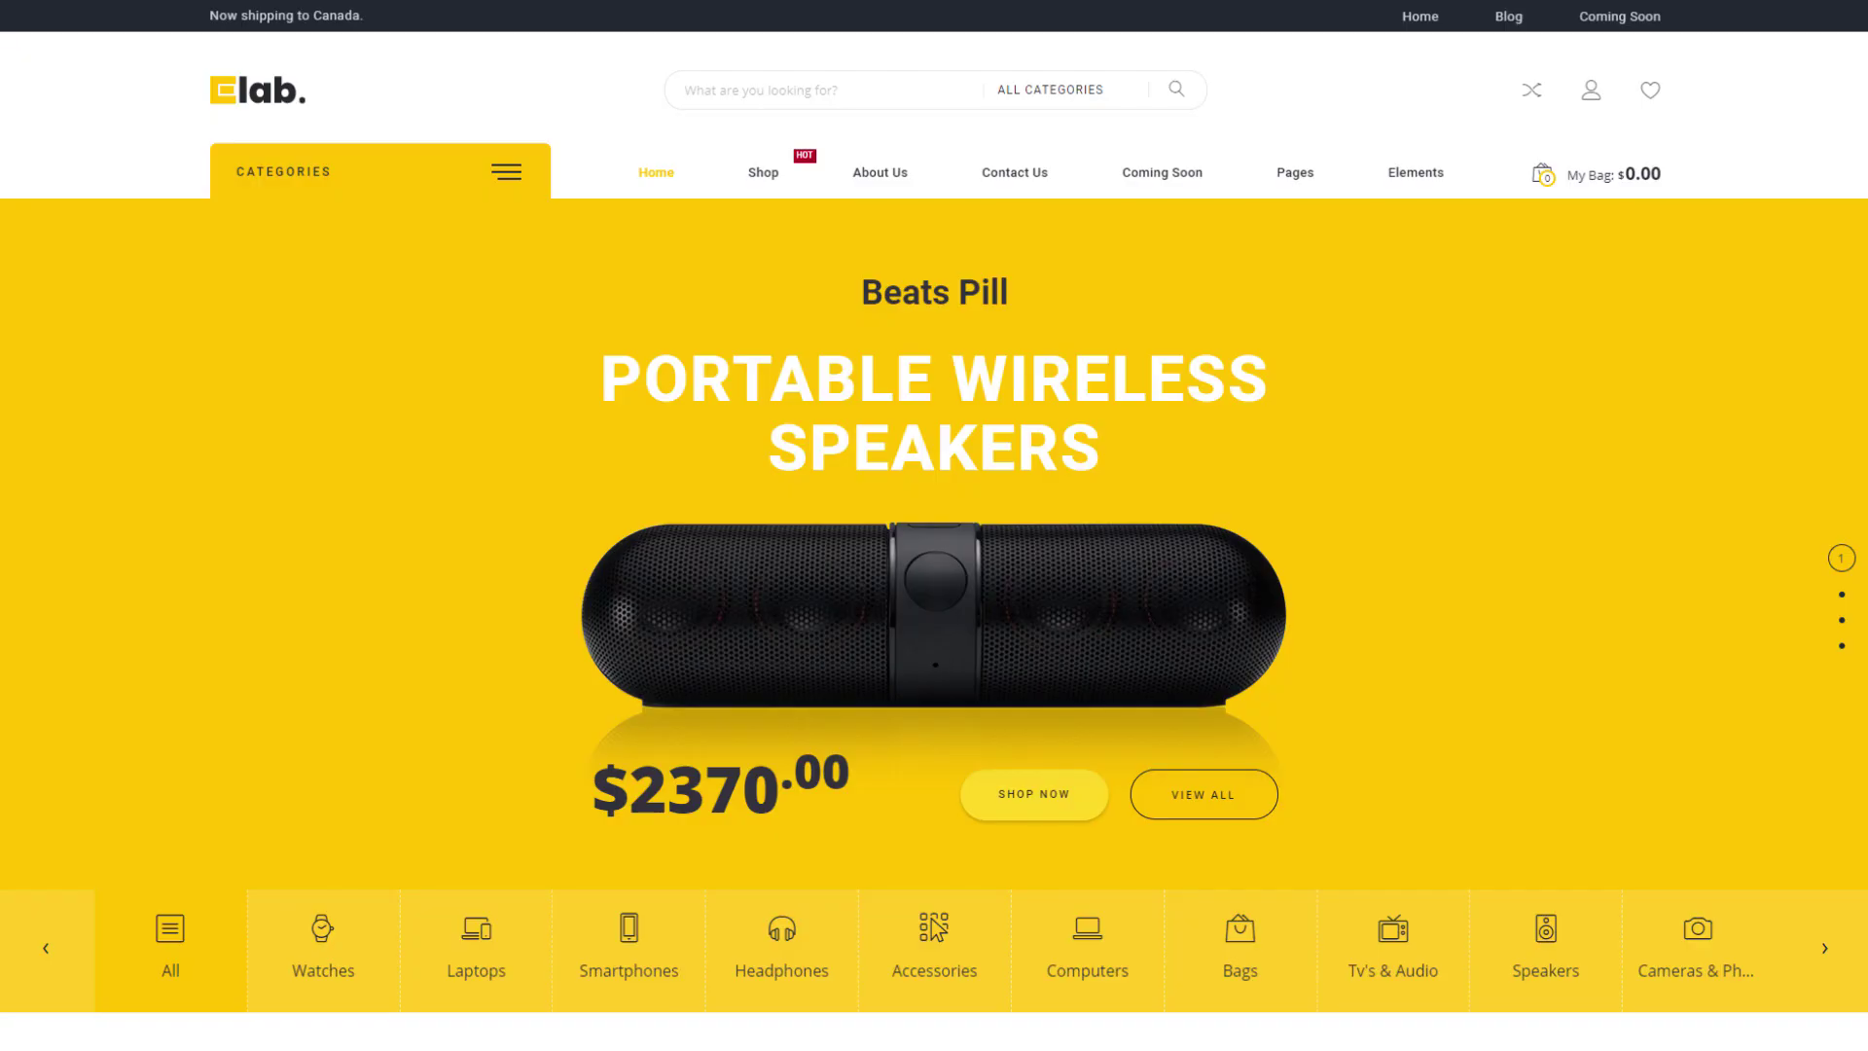
scroll(935, 584, down, 5)
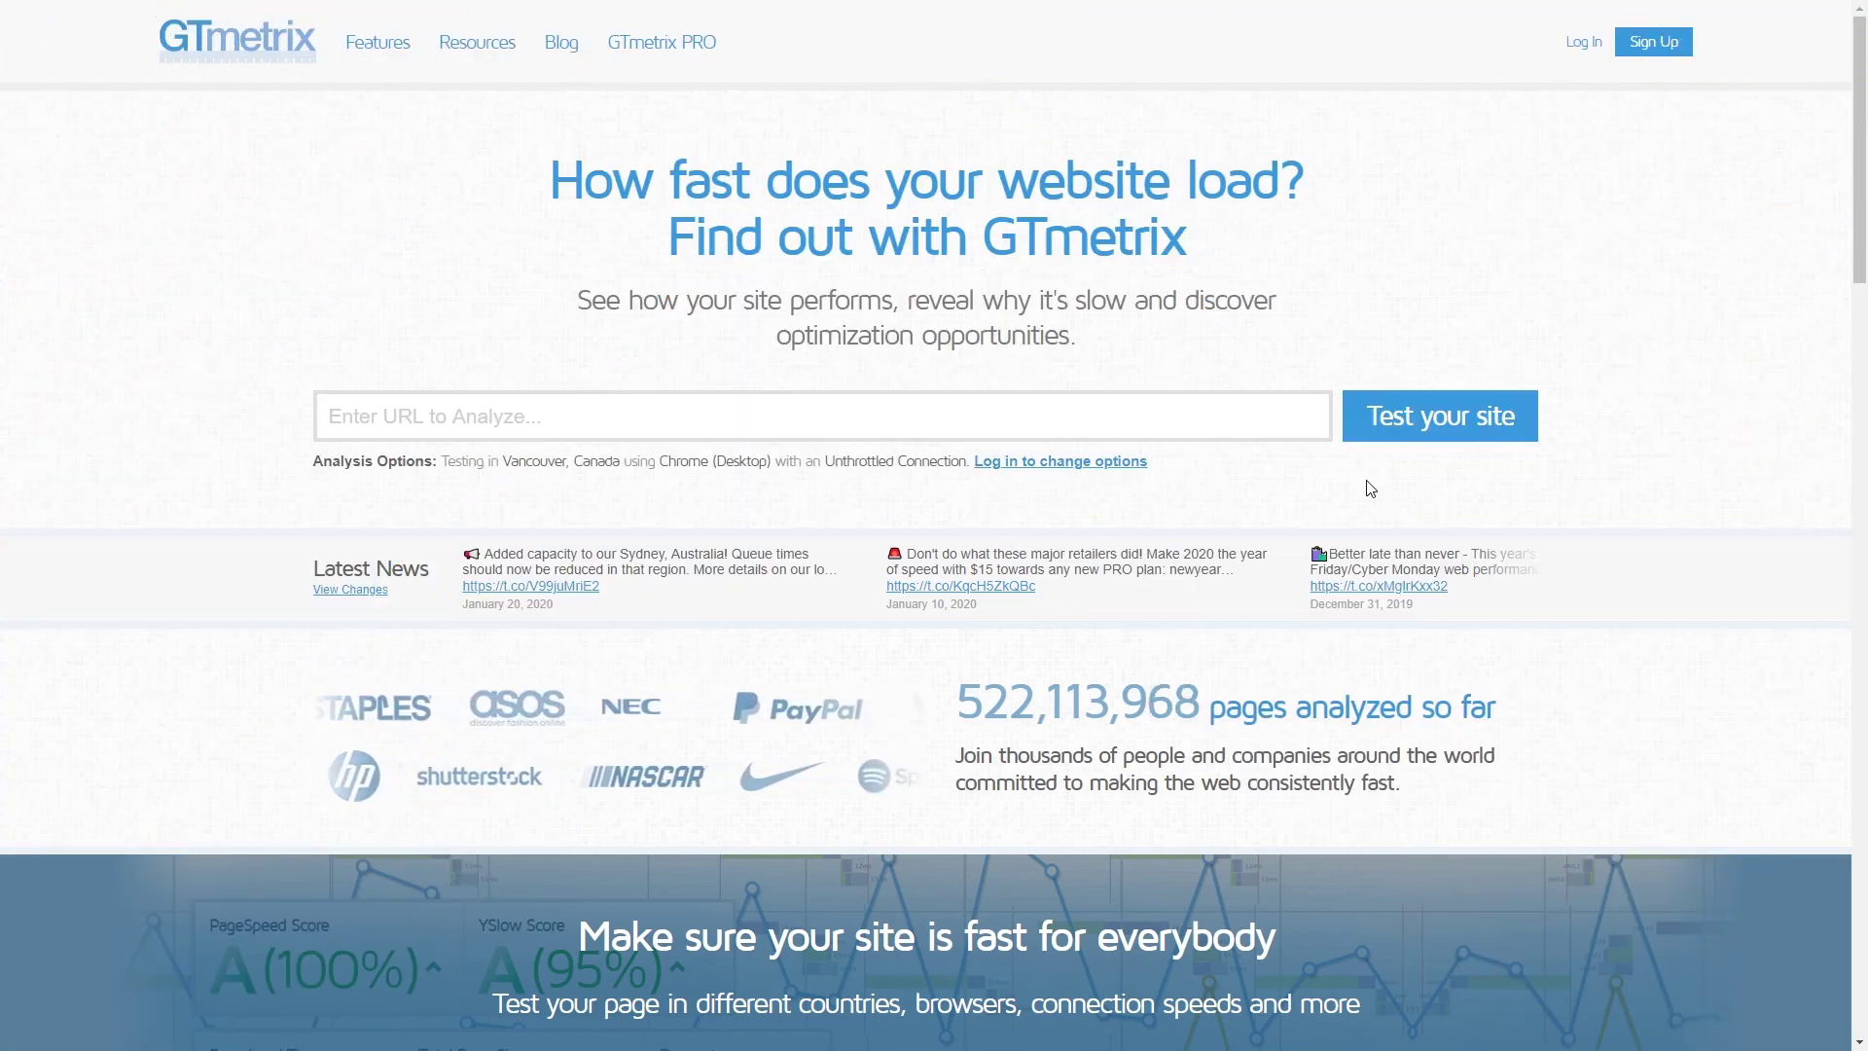
Step: Paste the eLab test site URL into GTmetrix and run a speed test
click(1264, 426)
text(https://testing.stylemixthemes.com/elab/)
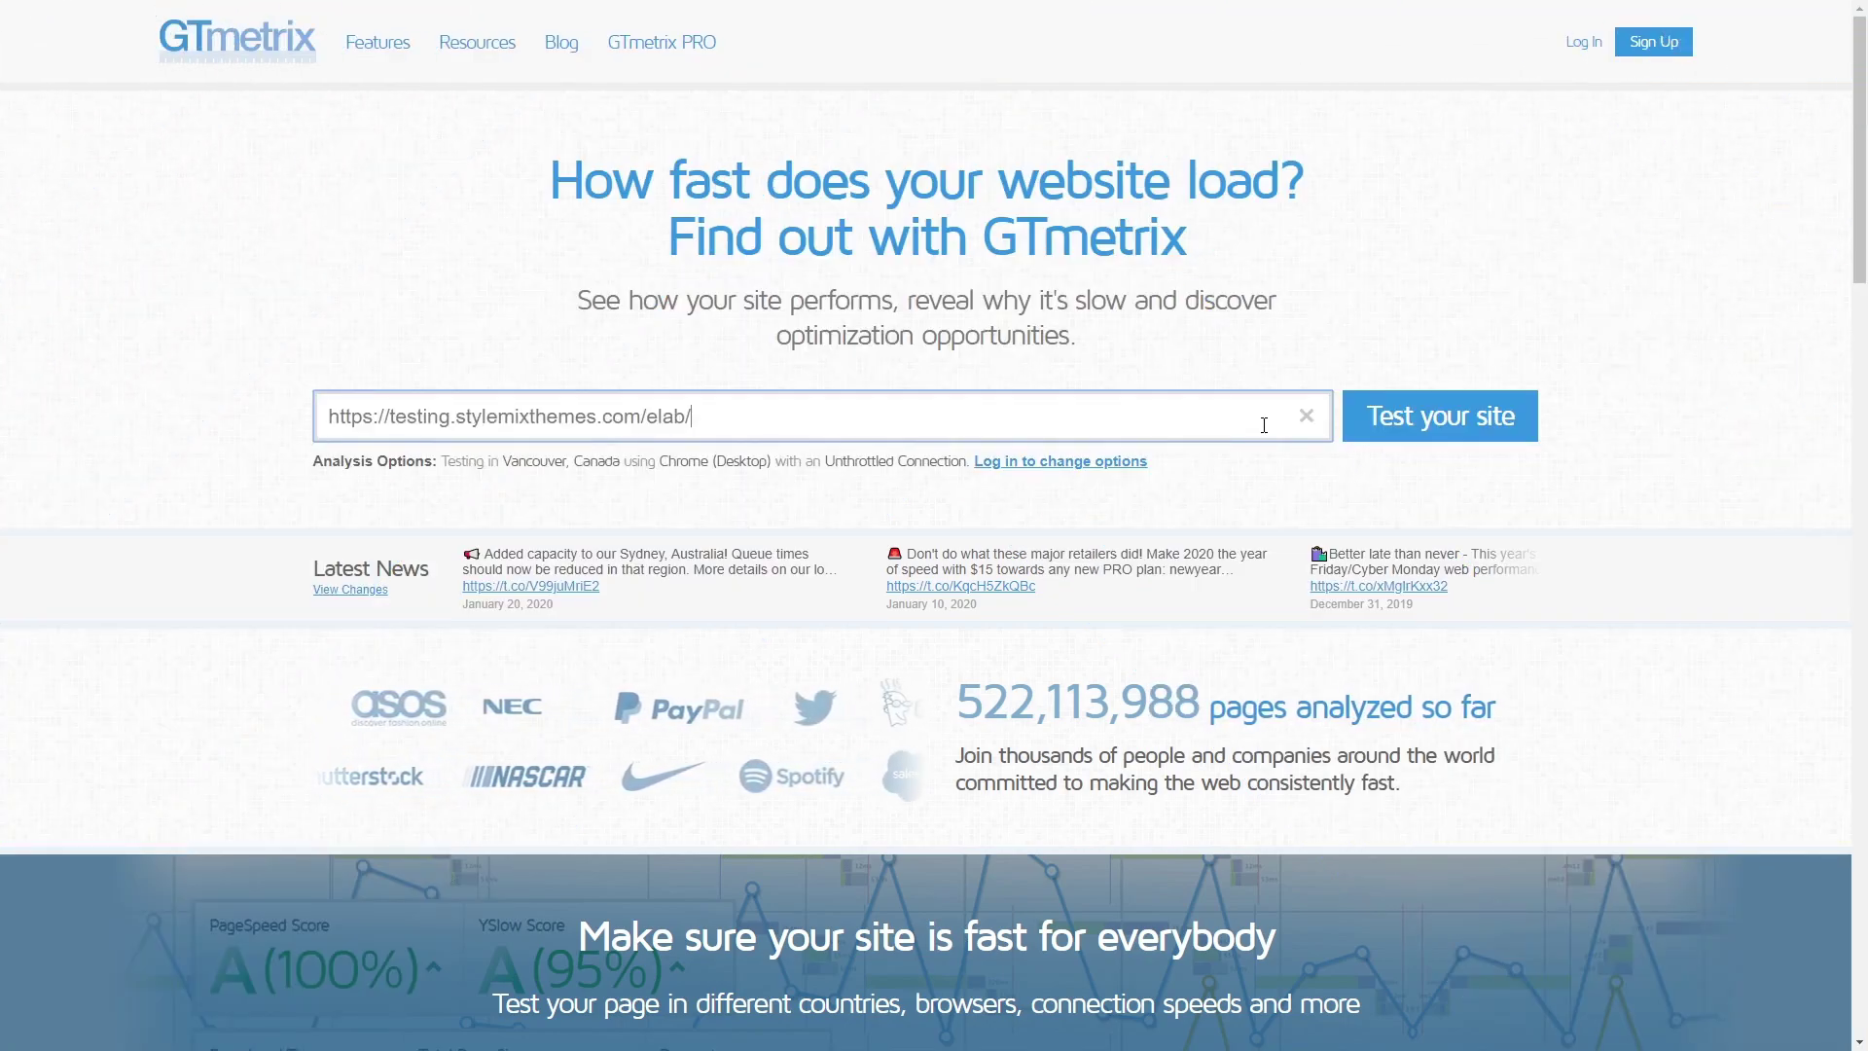
click(1441, 417)
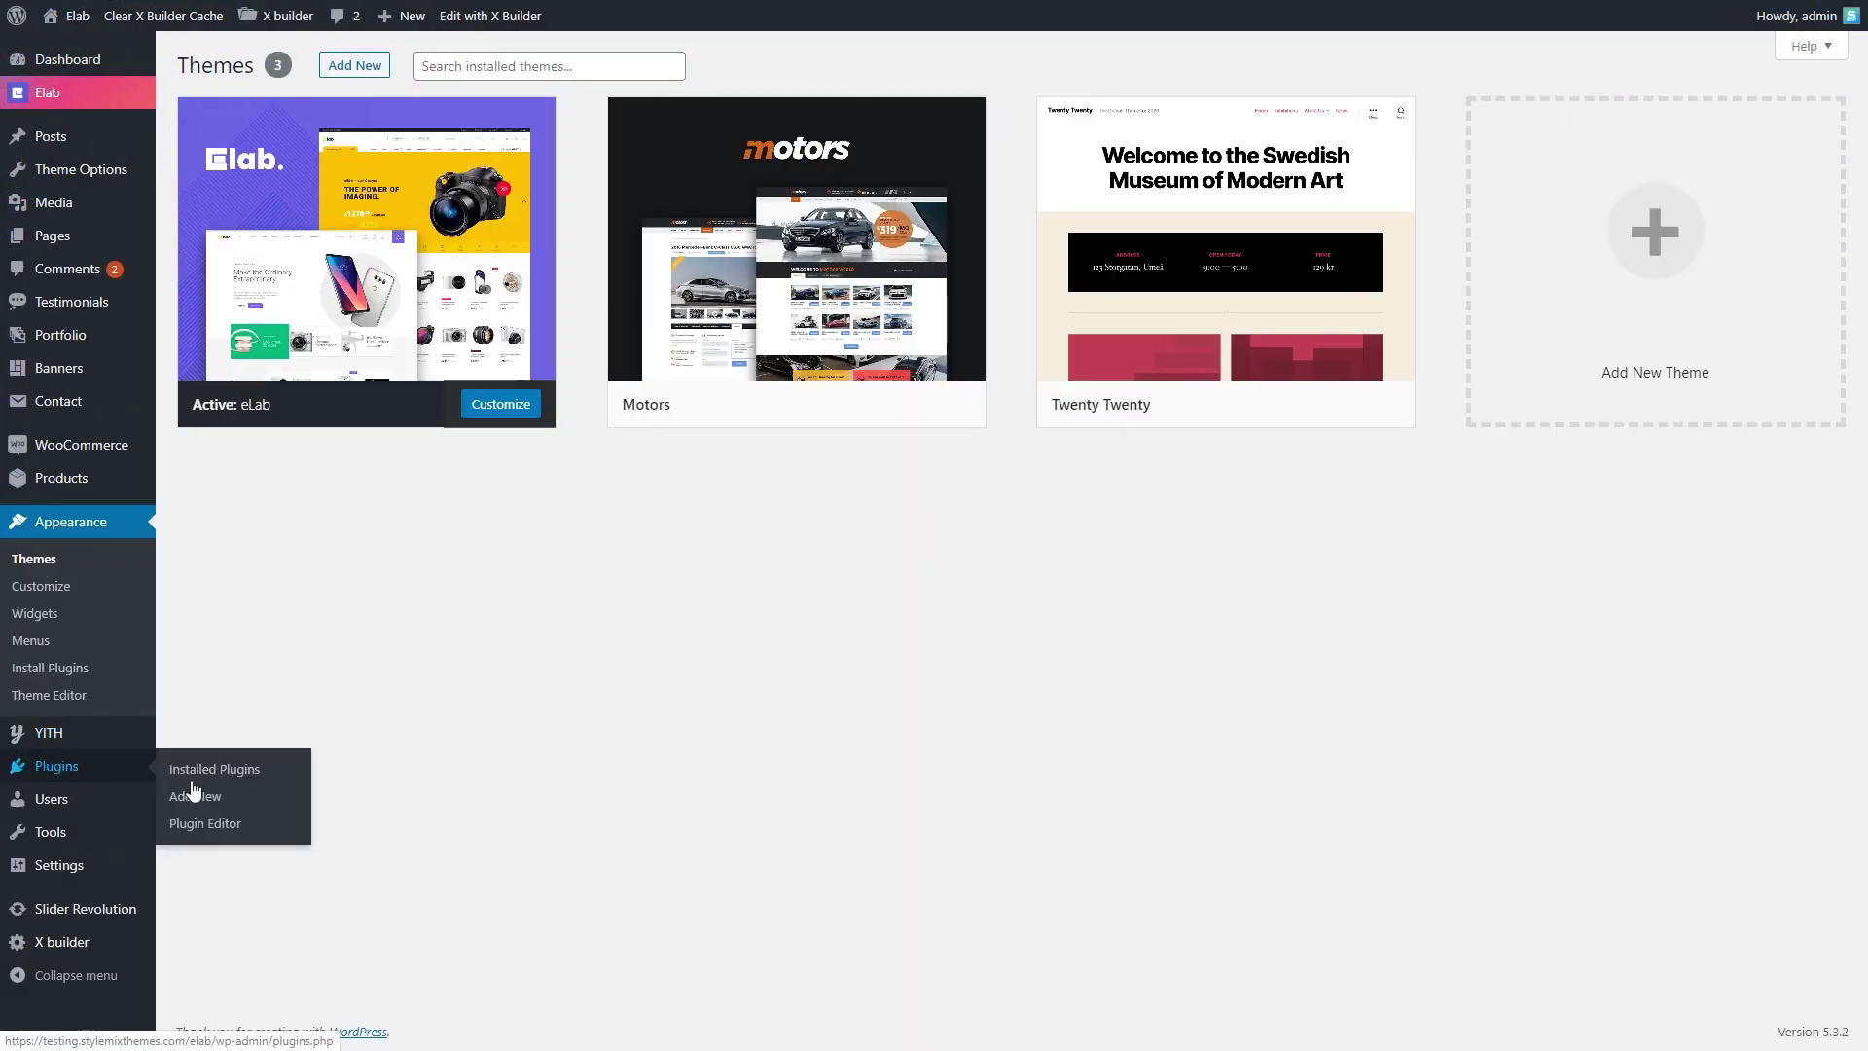
Step: Find the WP Speed of Light plugin, install and activate it, and launch its wizard
click(204, 798)
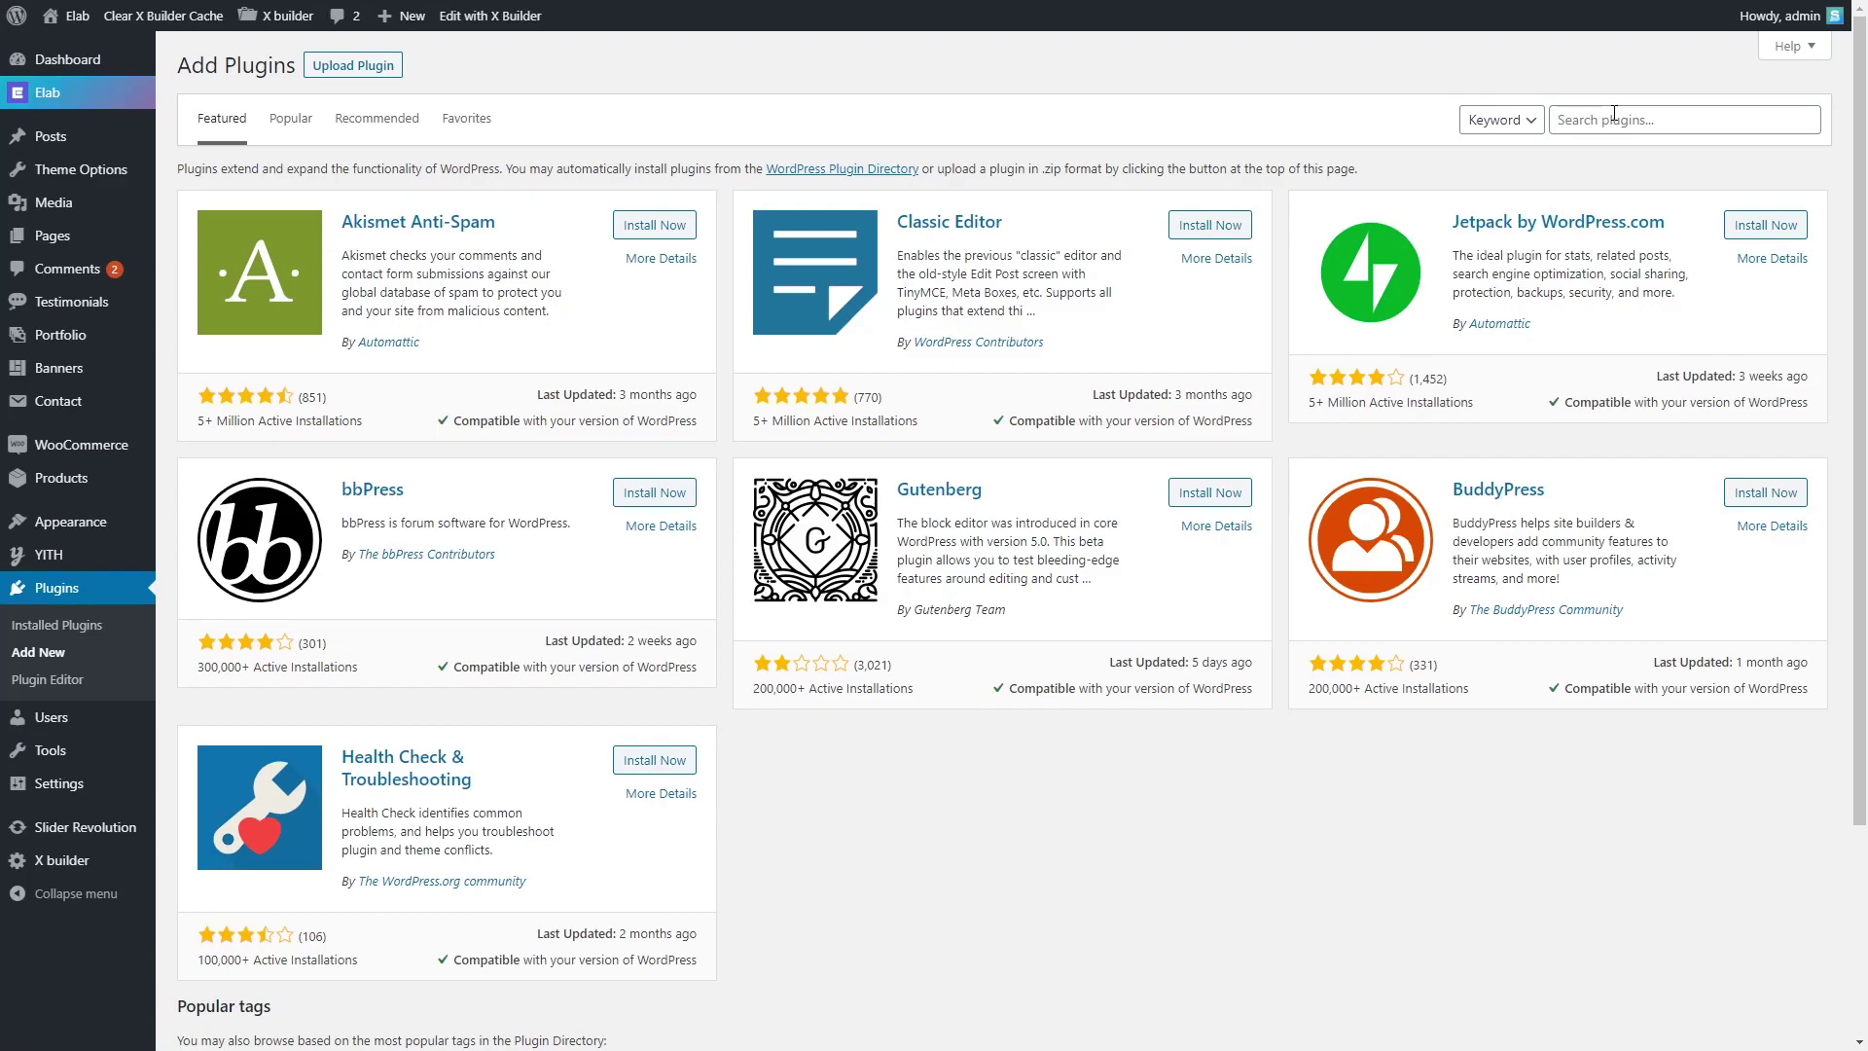
click(1614, 117)
text(s)
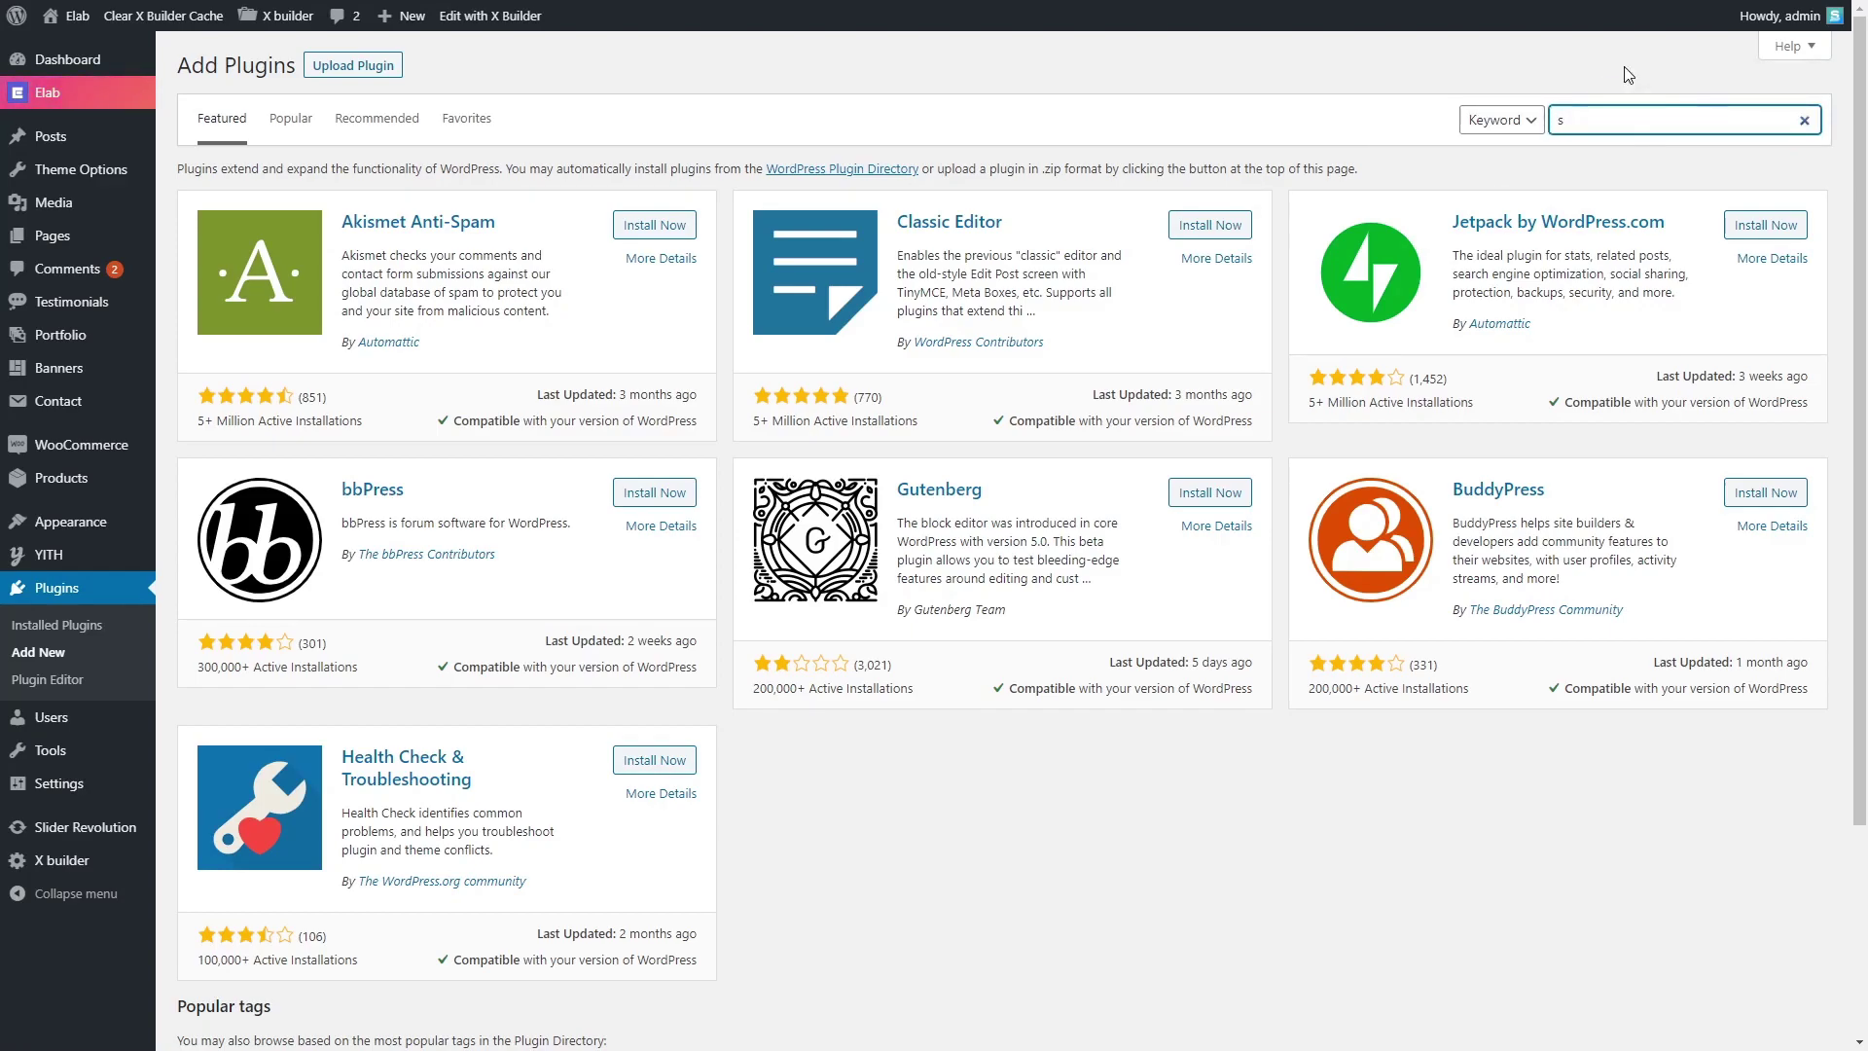
text(peed of light)
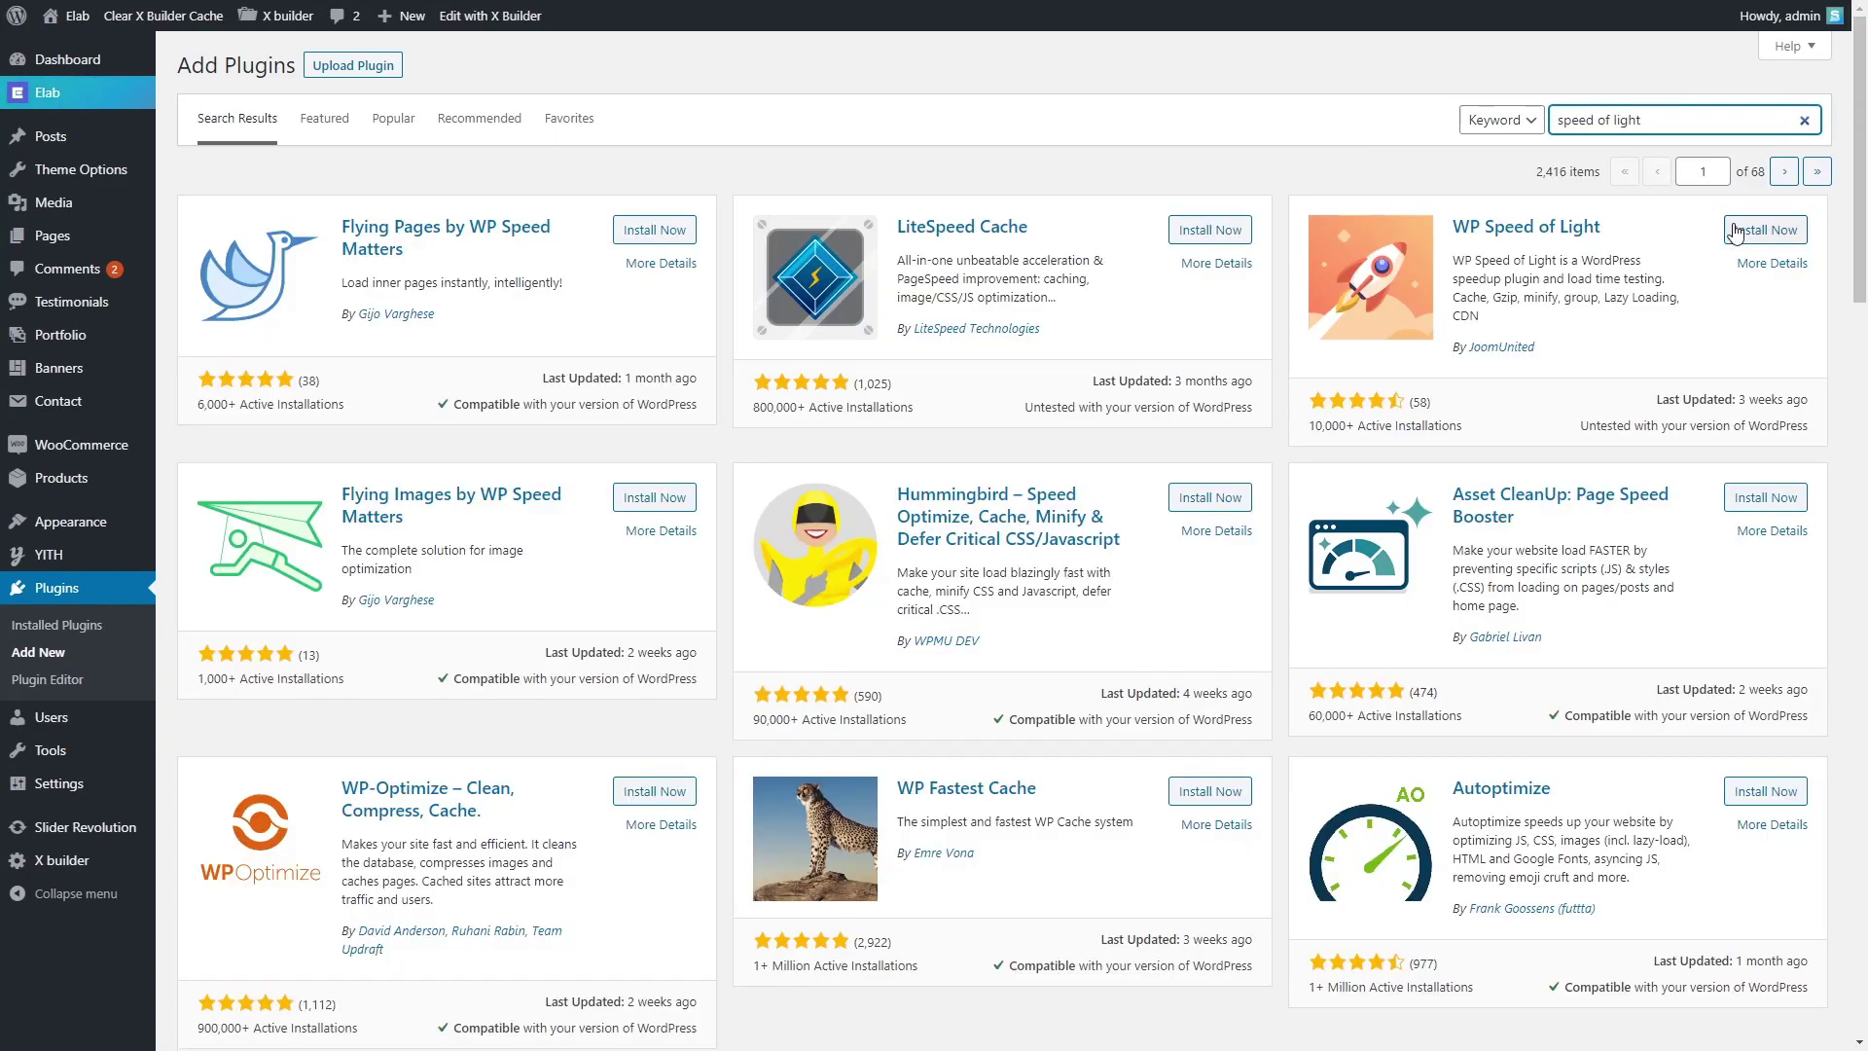
click(1736, 231)
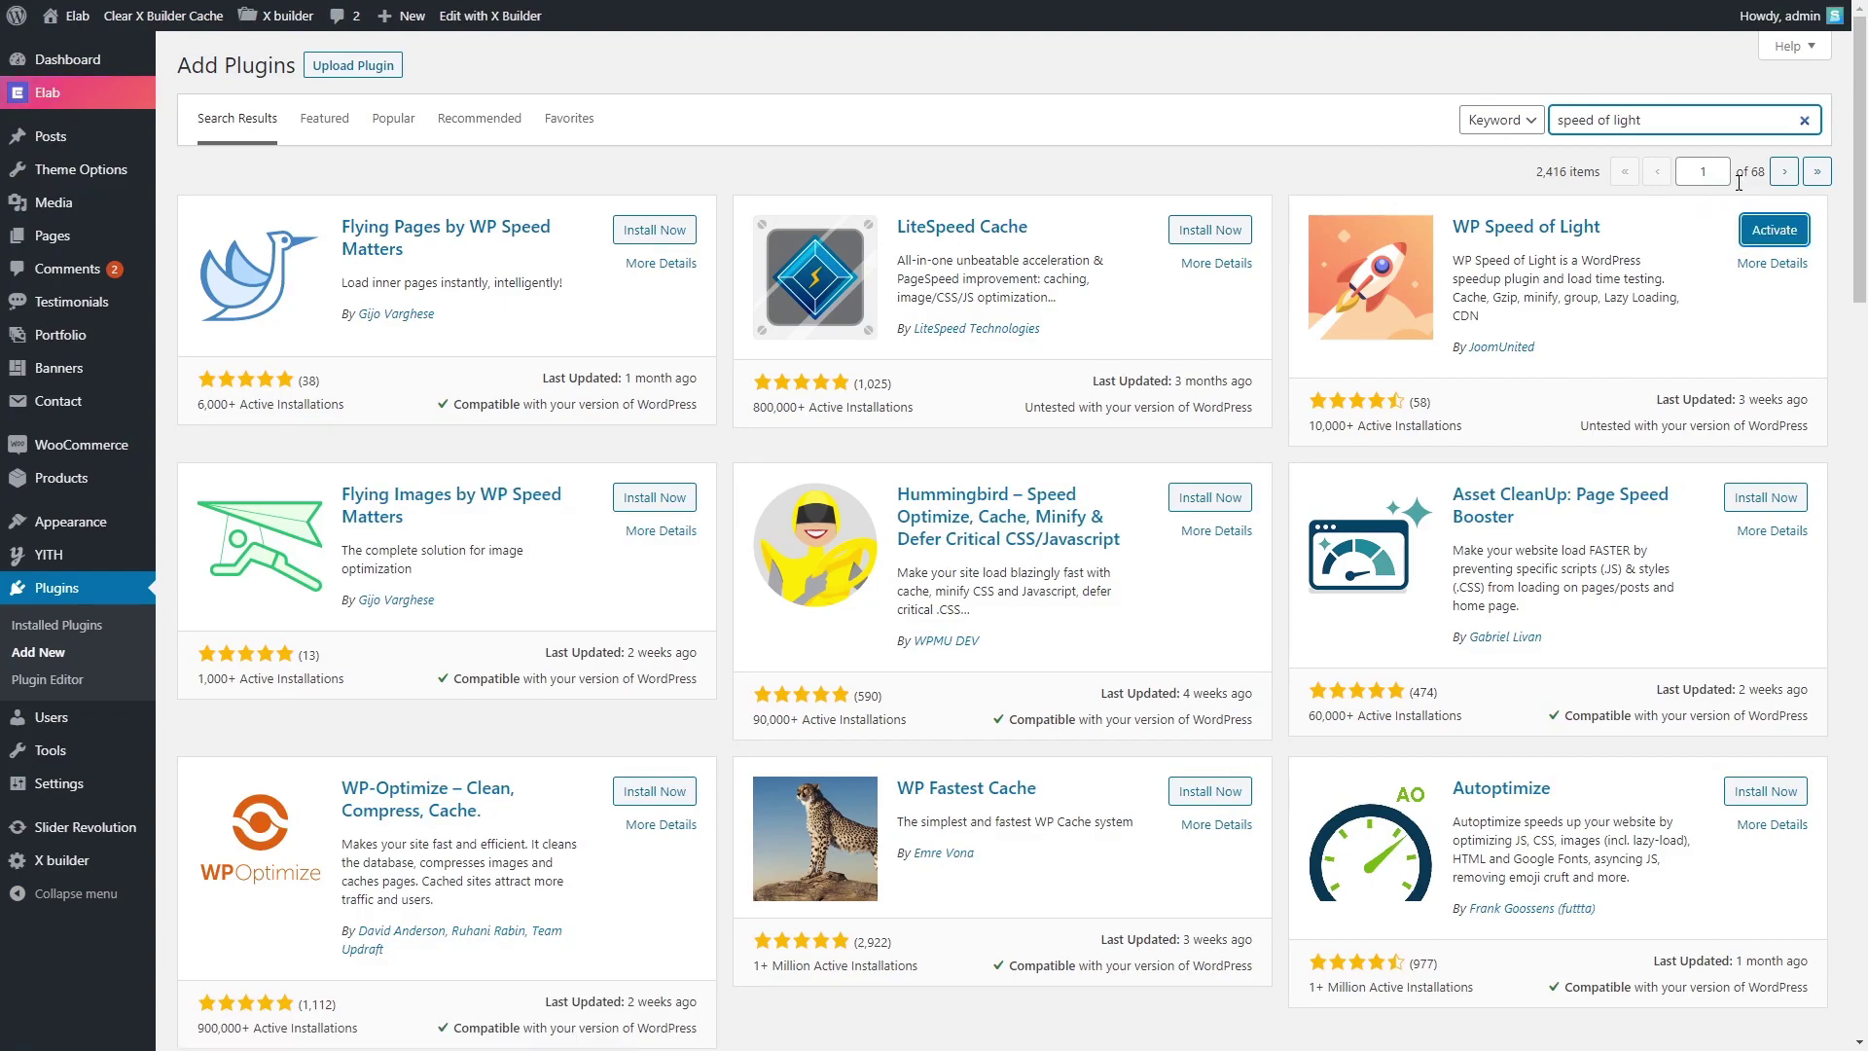
click(1767, 230)
click(1012, 793)
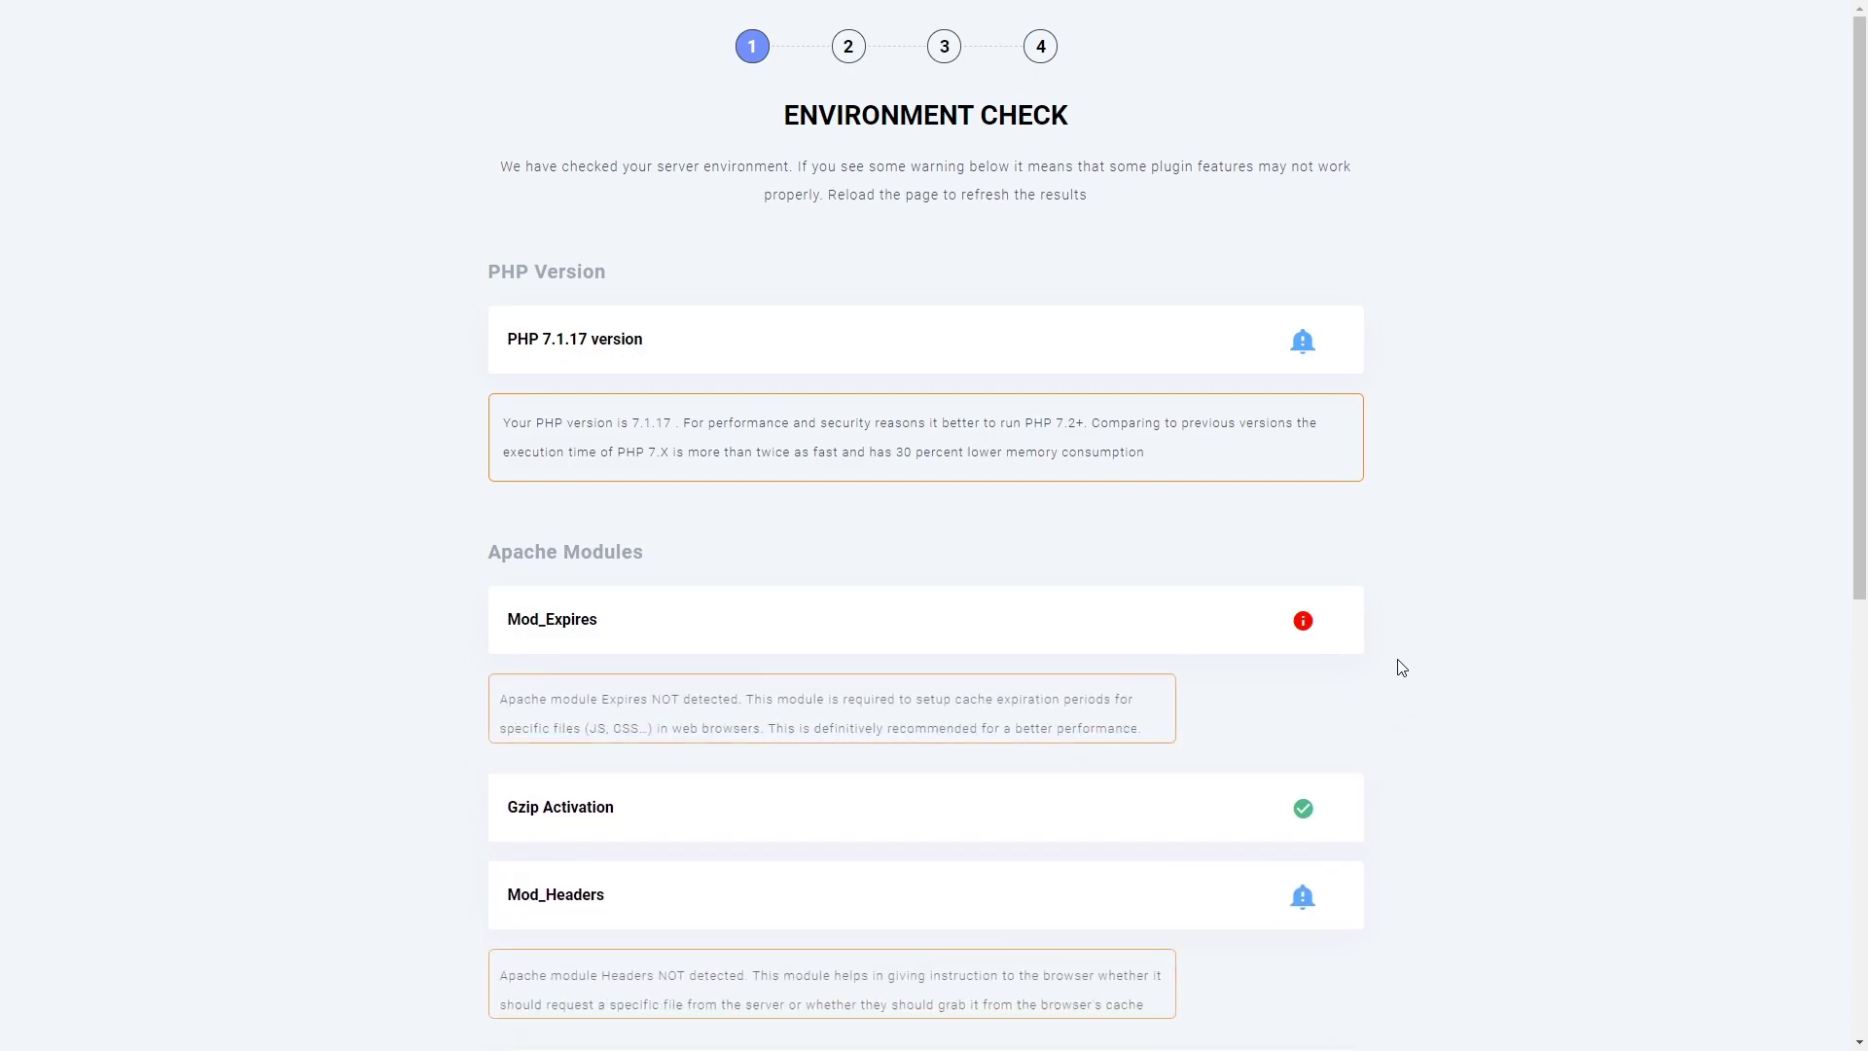
scroll(1401, 667, down, 1)
scroll(1399, 666, down, 3)
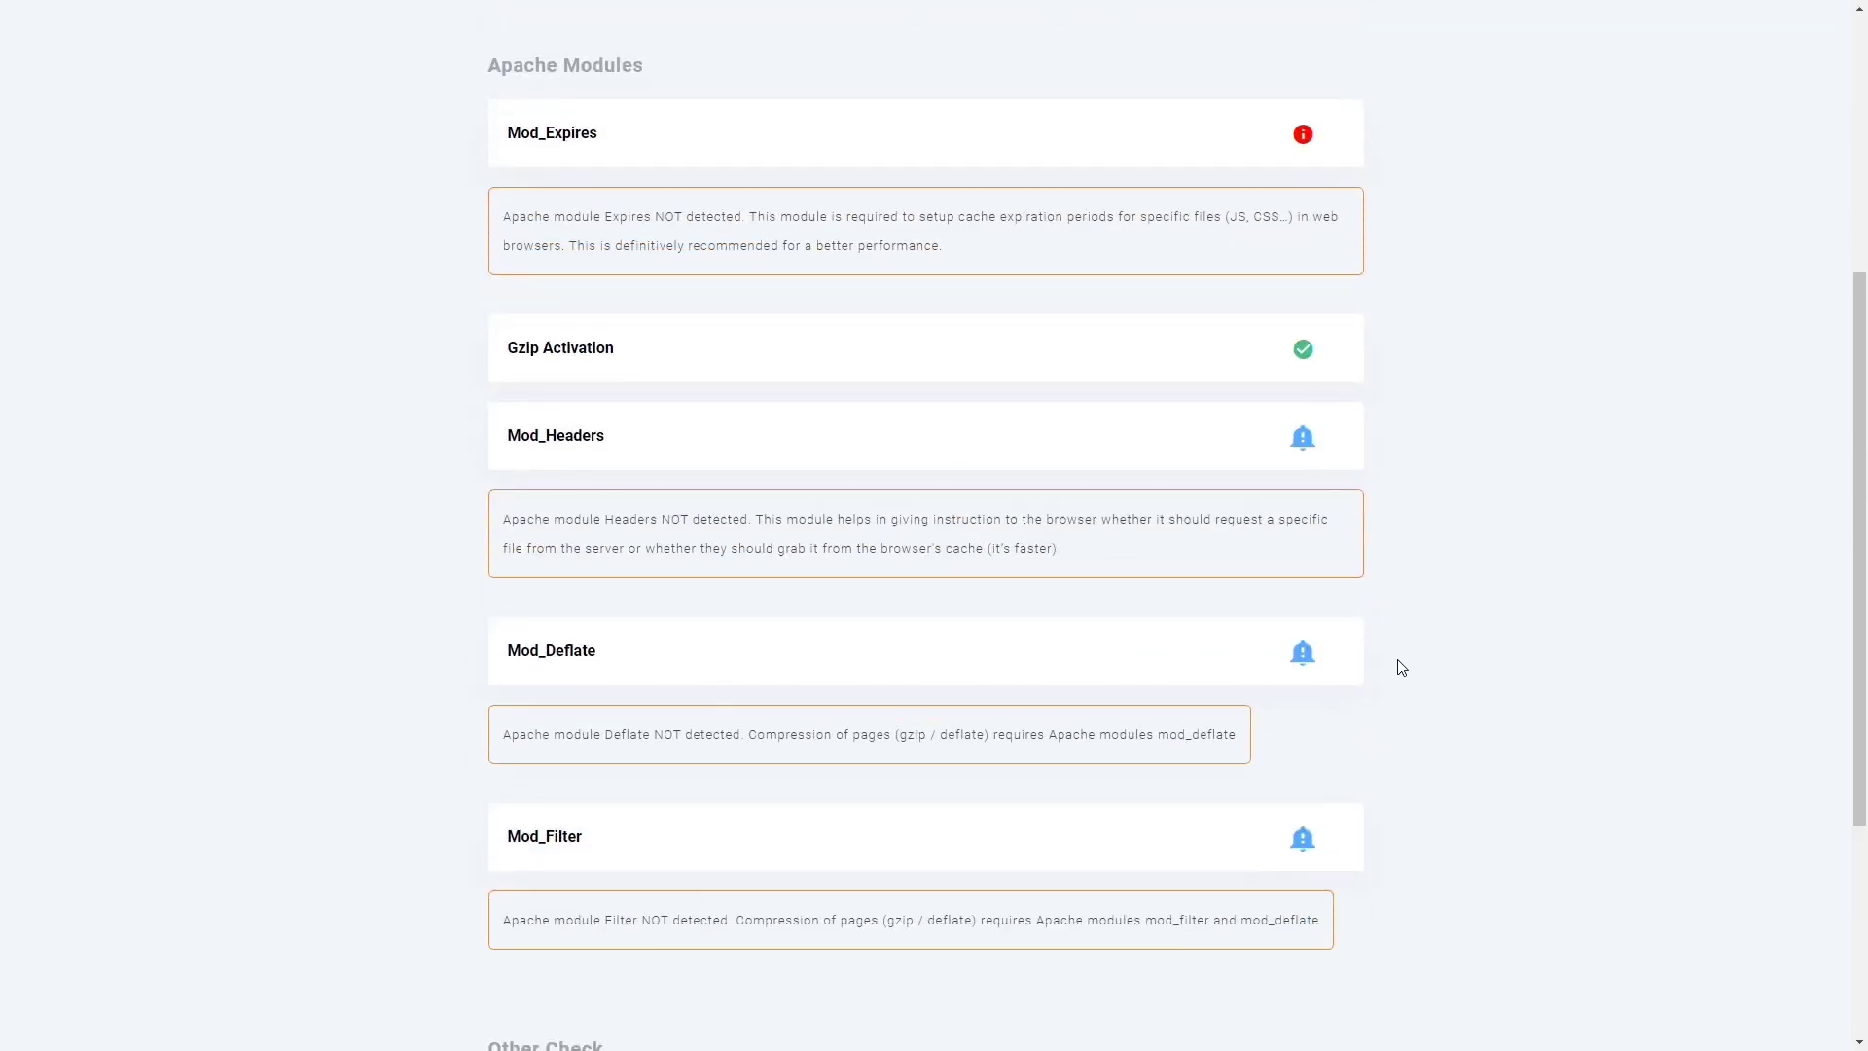
scroll(1399, 667, down, 2)
Step: Continue past the environment check and choose the Advanced optimization path
click(982, 979)
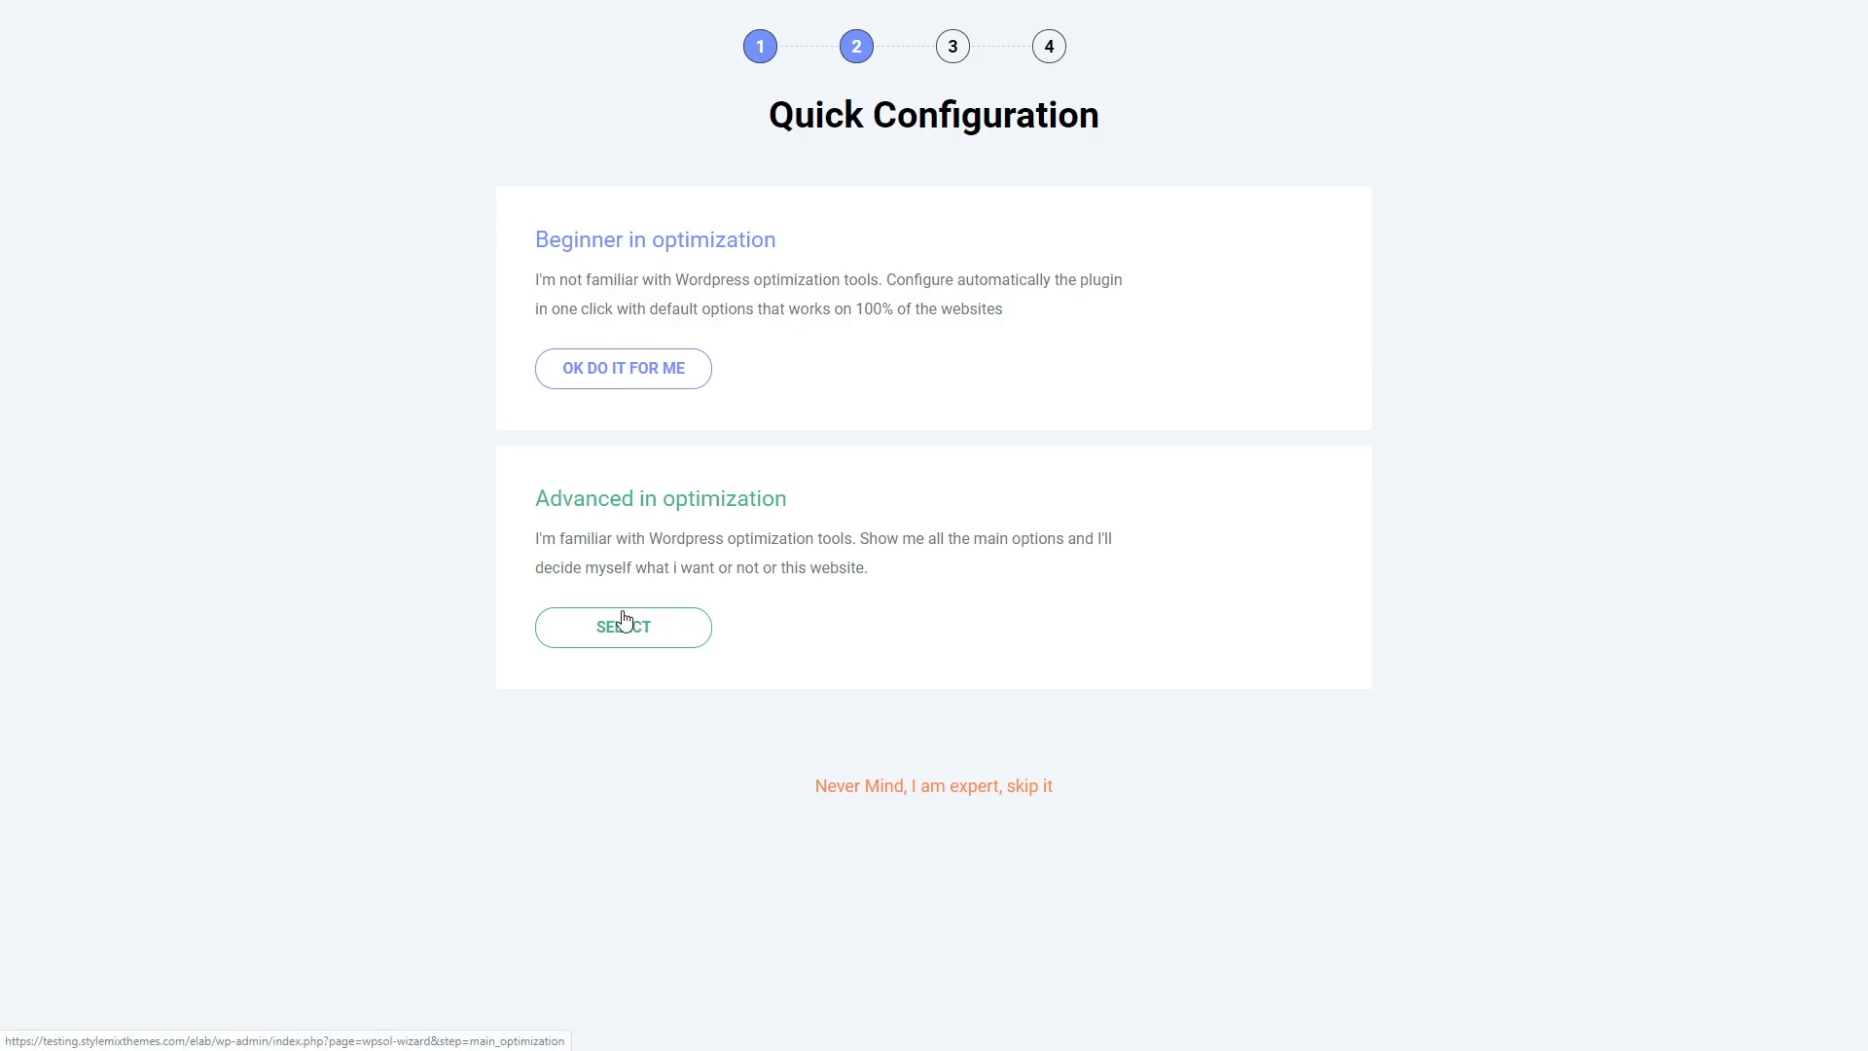
click(625, 624)
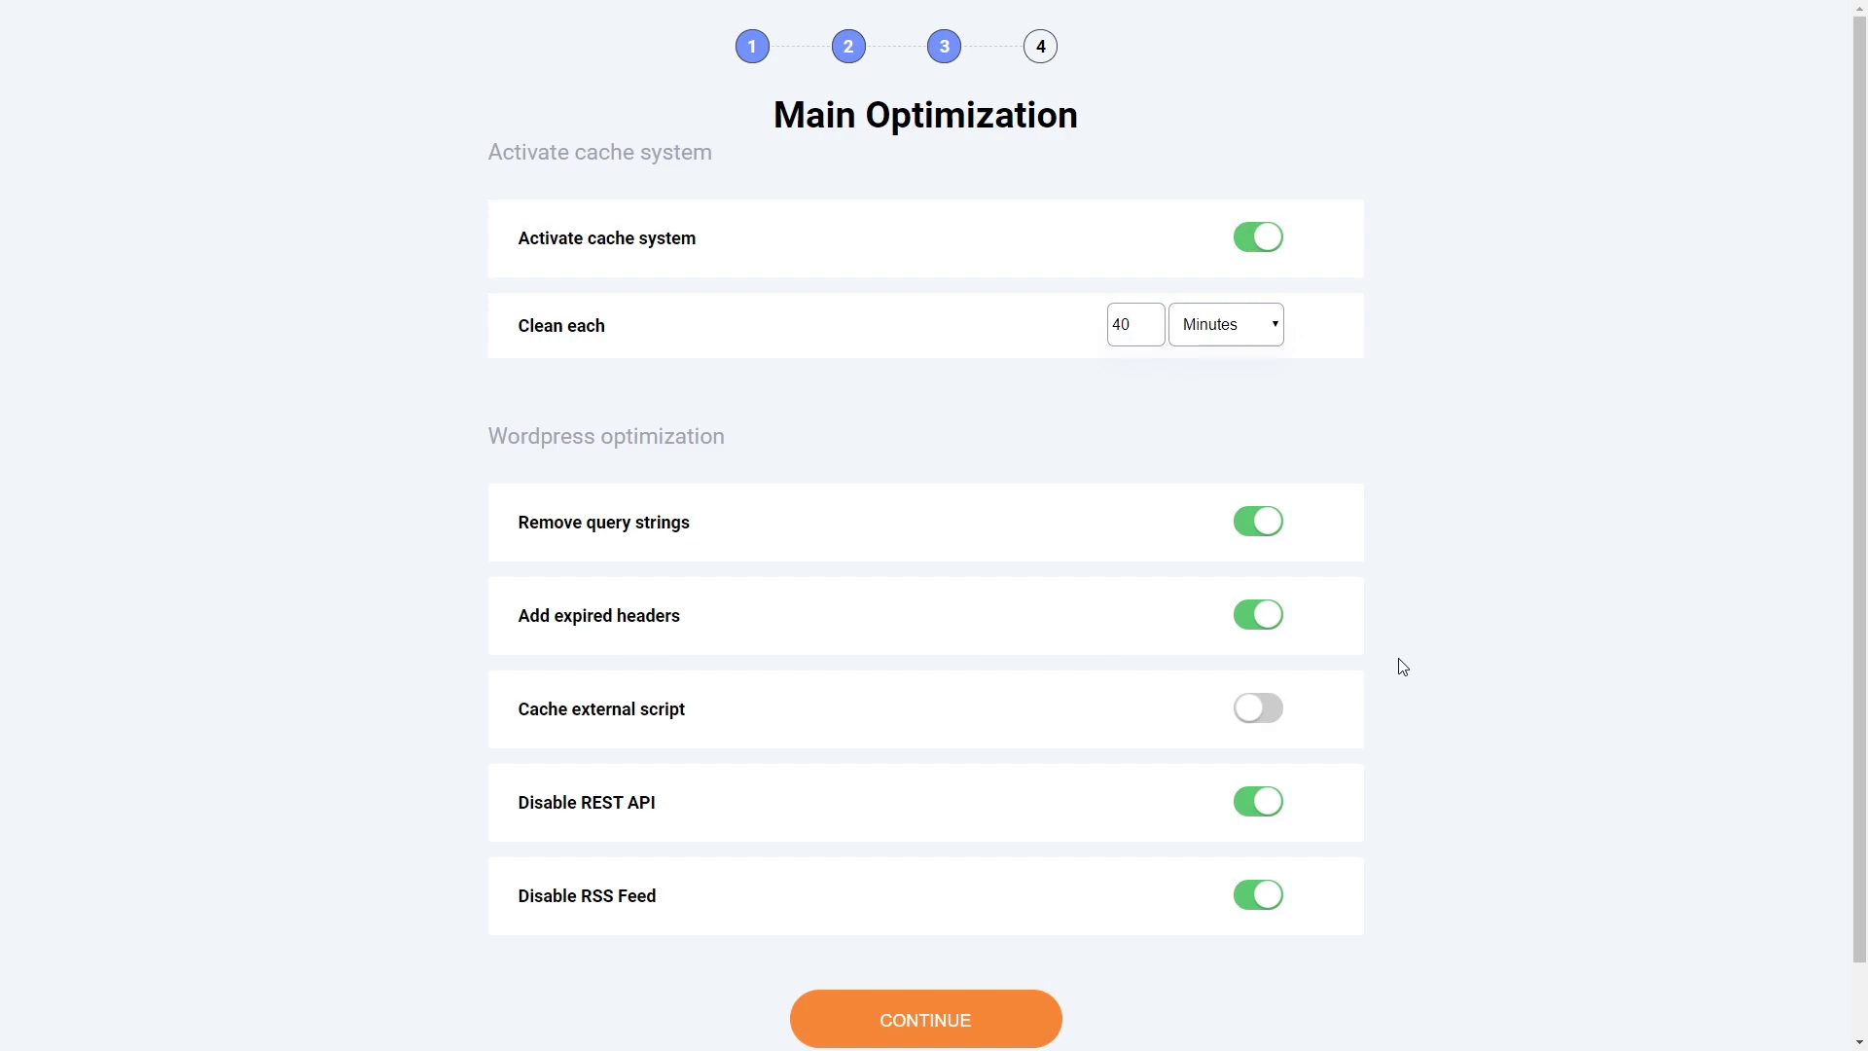
scroll(1402, 666, down, 1)
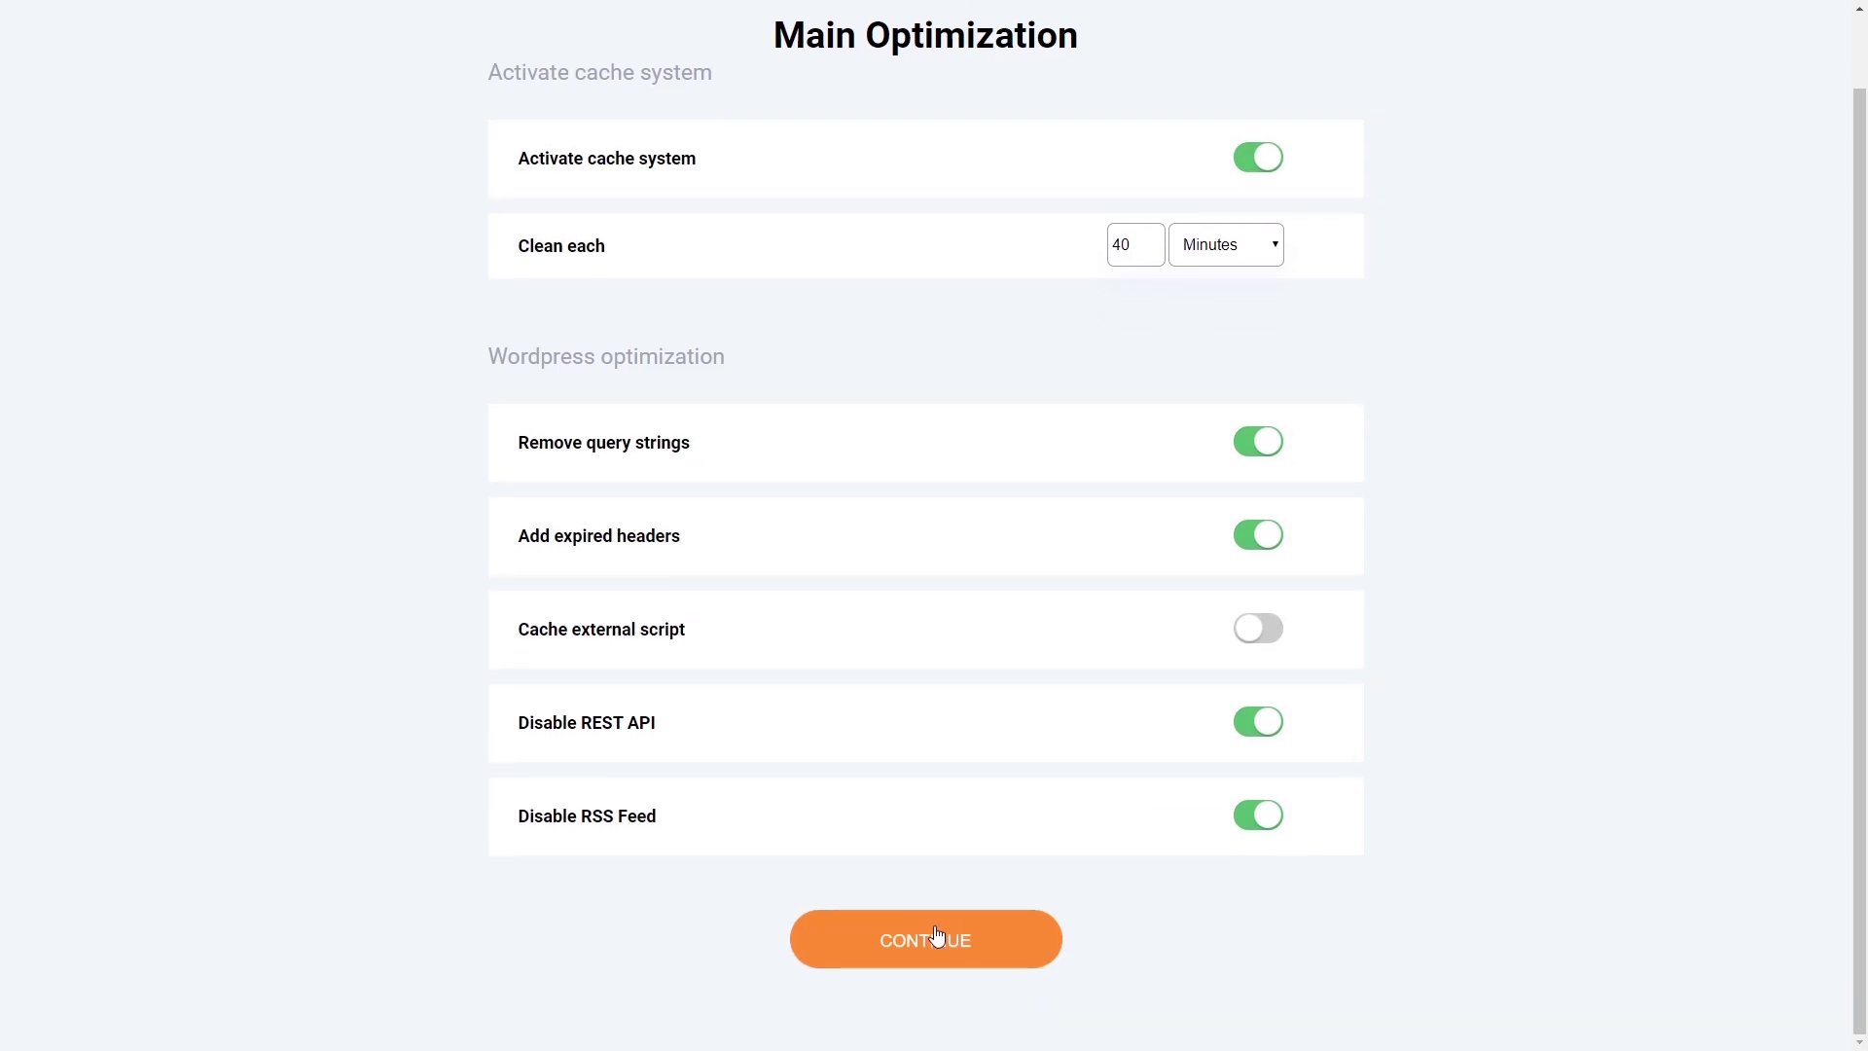
Step: Enable HTML, CSS and JS minification plus CSS and JS grouping, then finish the wizard
click(937, 936)
click(1268, 372)
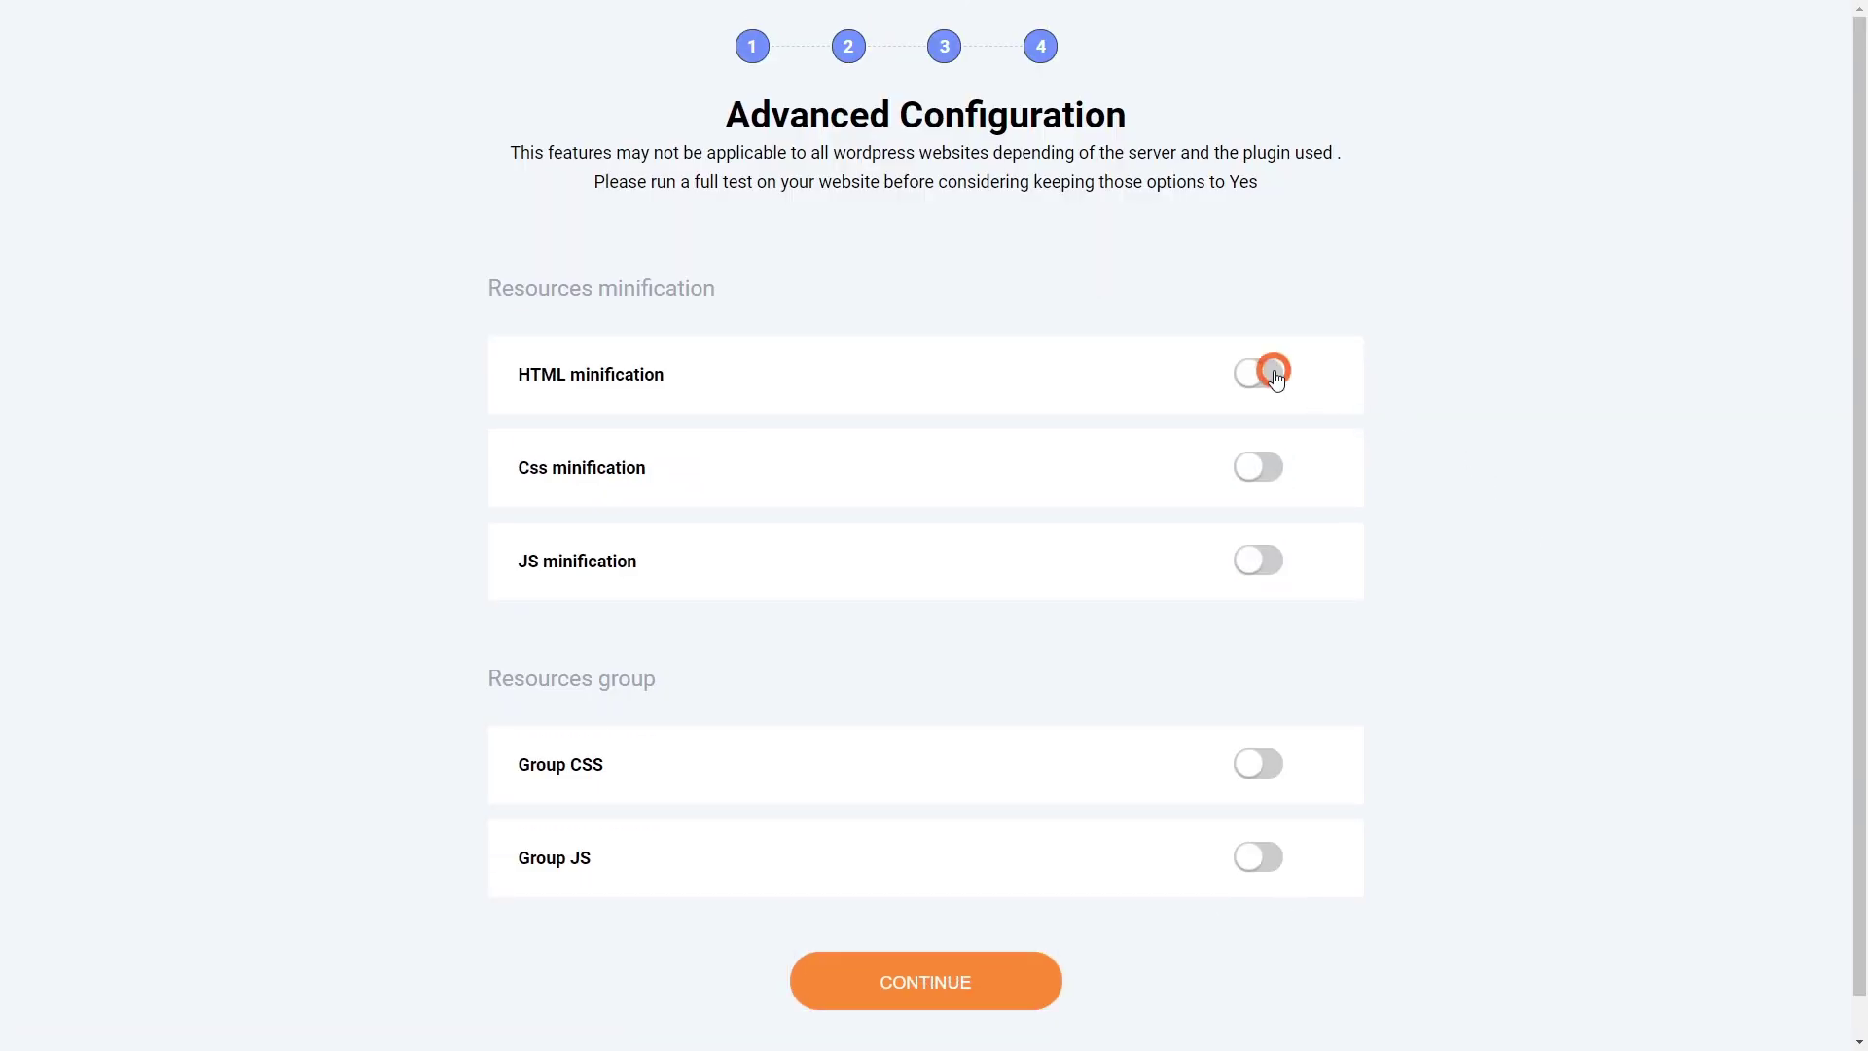
click(1265, 469)
click(1272, 558)
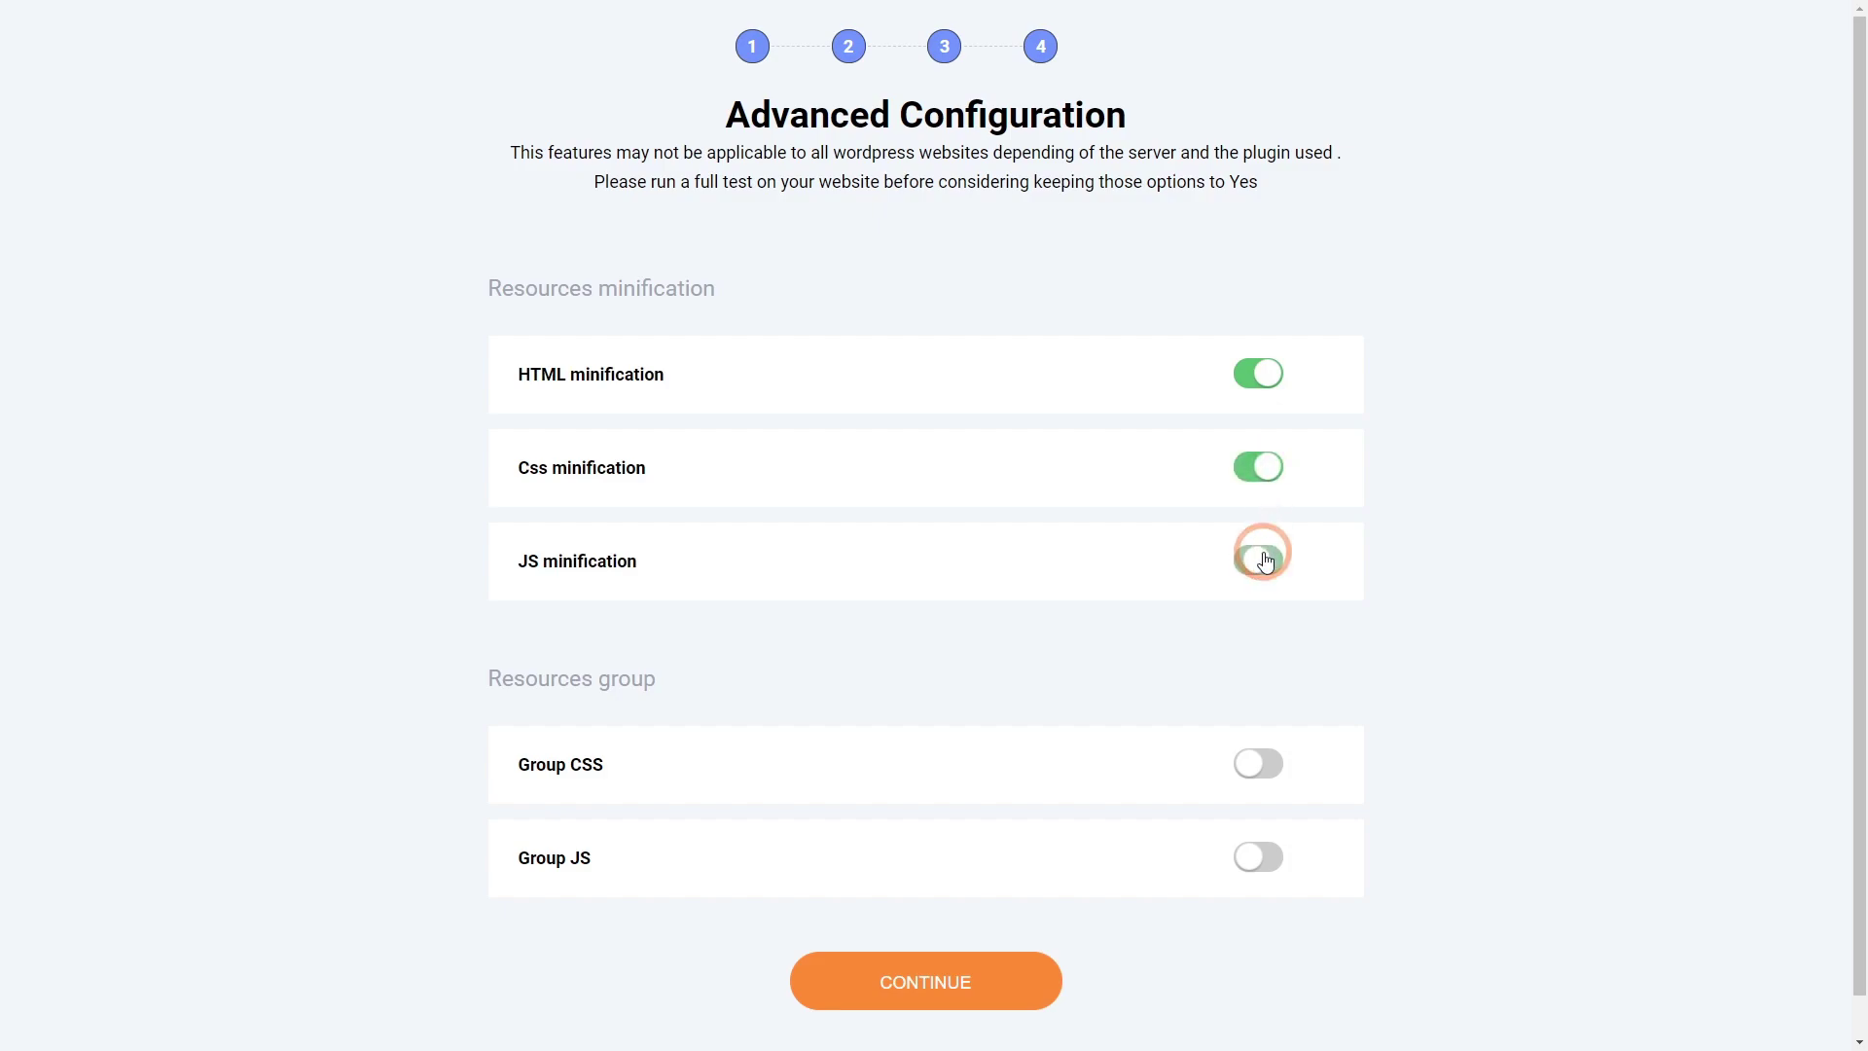
click(1270, 765)
click(1271, 859)
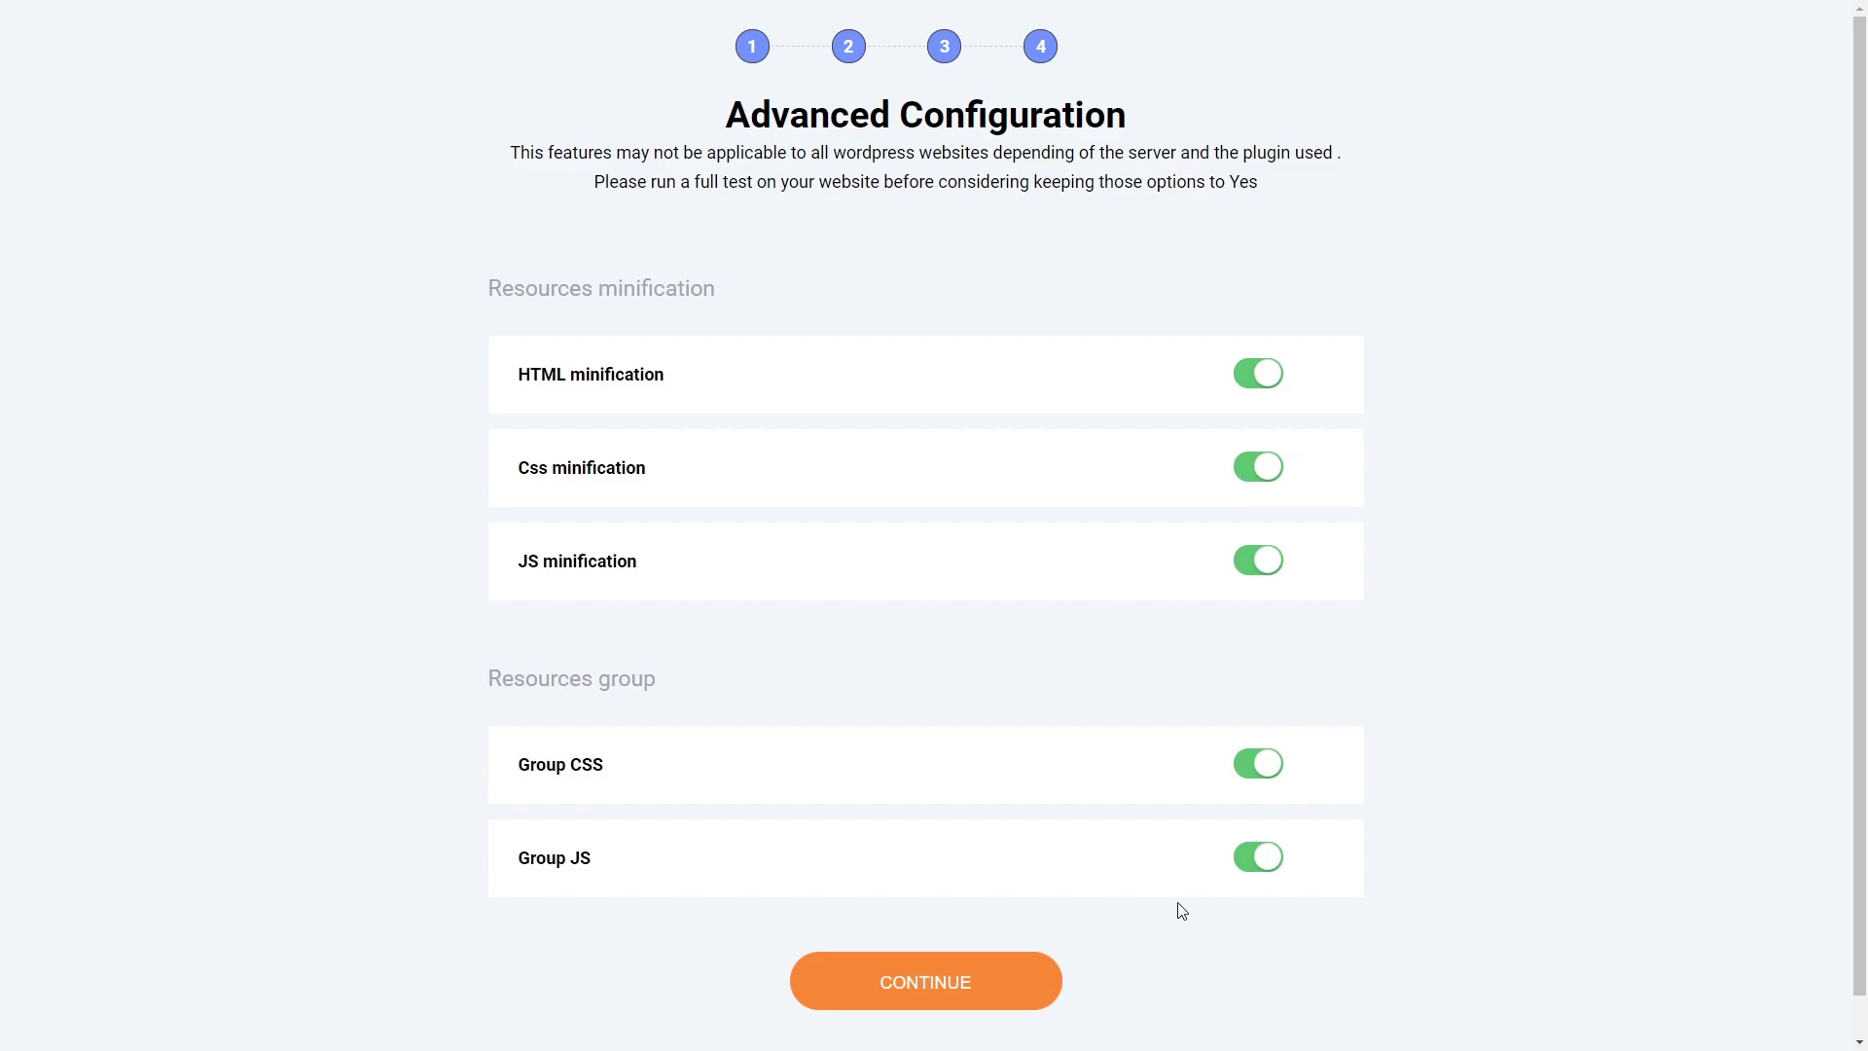
click(1003, 975)
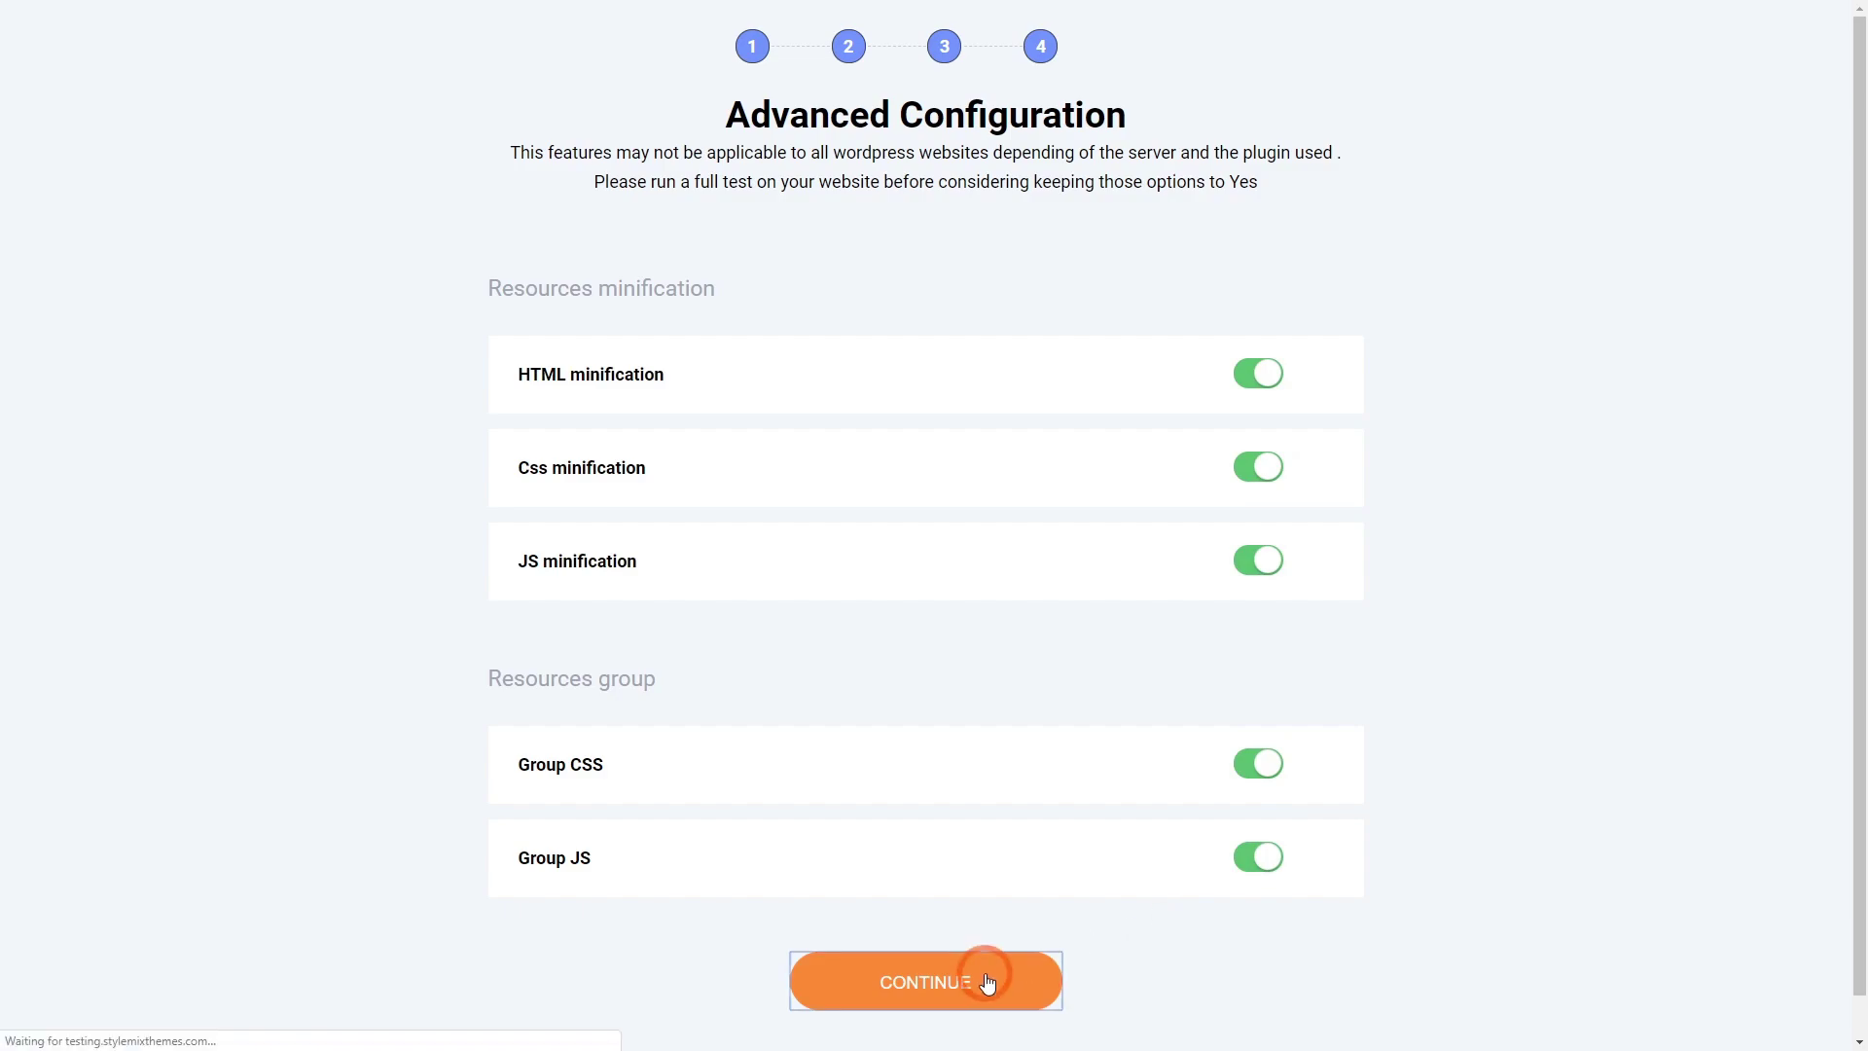
Step: Exclude the wishlist, cart and compare pages from caching and save the Speed optimization settings
click(1034, 610)
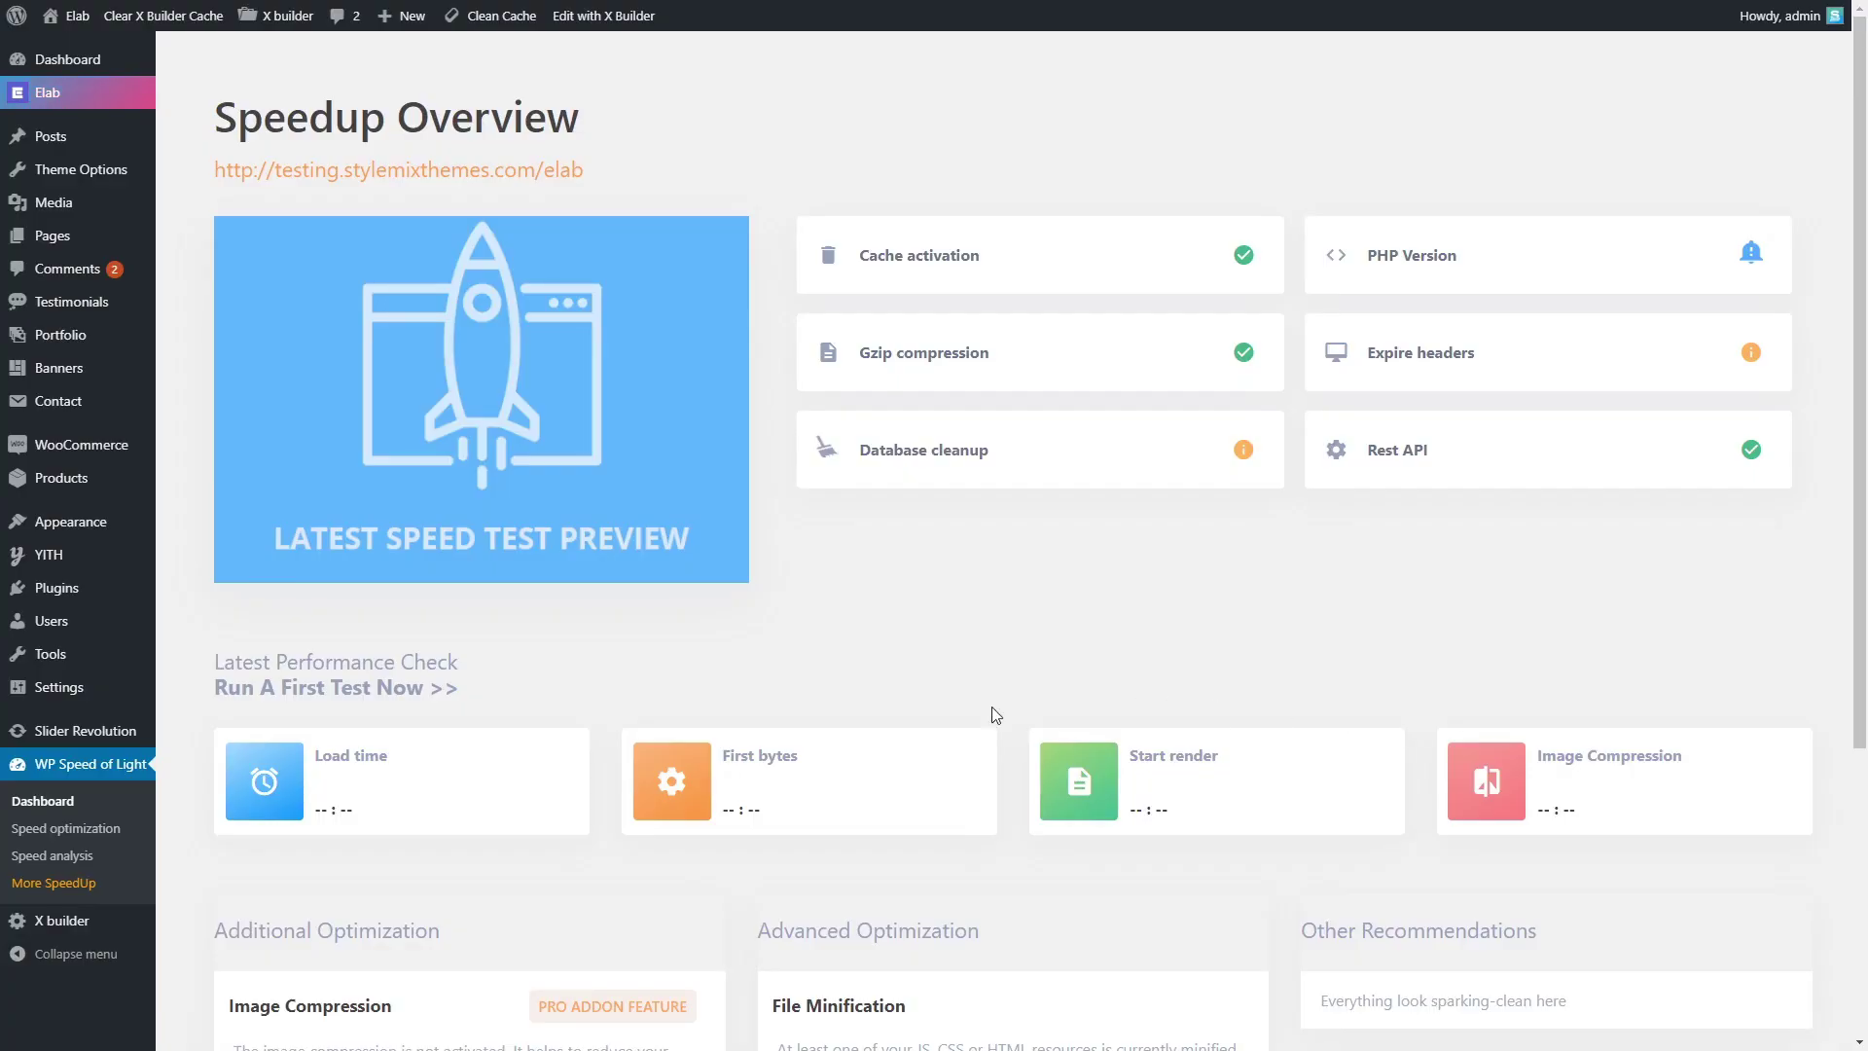
click(117, 829)
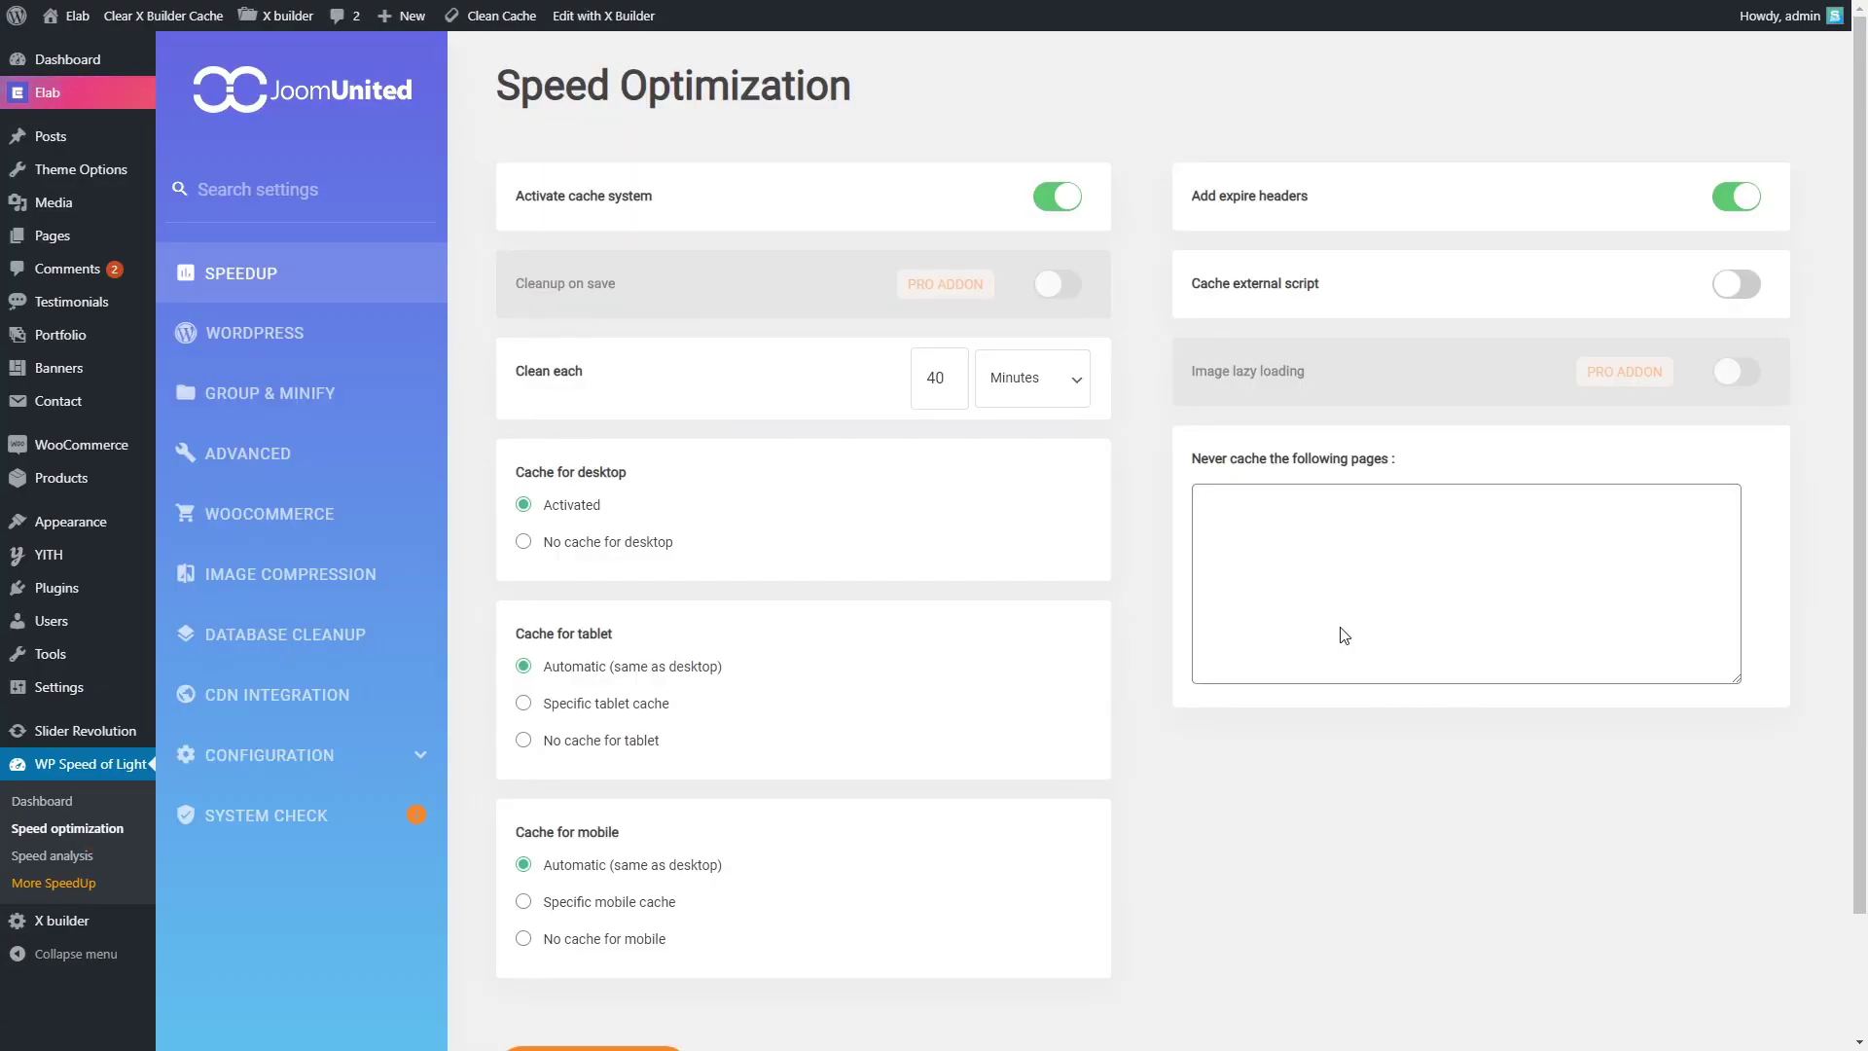
click(1218, 541)
text(https://testing.stylemixthemes.com/elab/wishlist/ https://testing.stylemixthemes.com/elab/cart/ https://testing.stylemixthemes.com/elab/compare/)
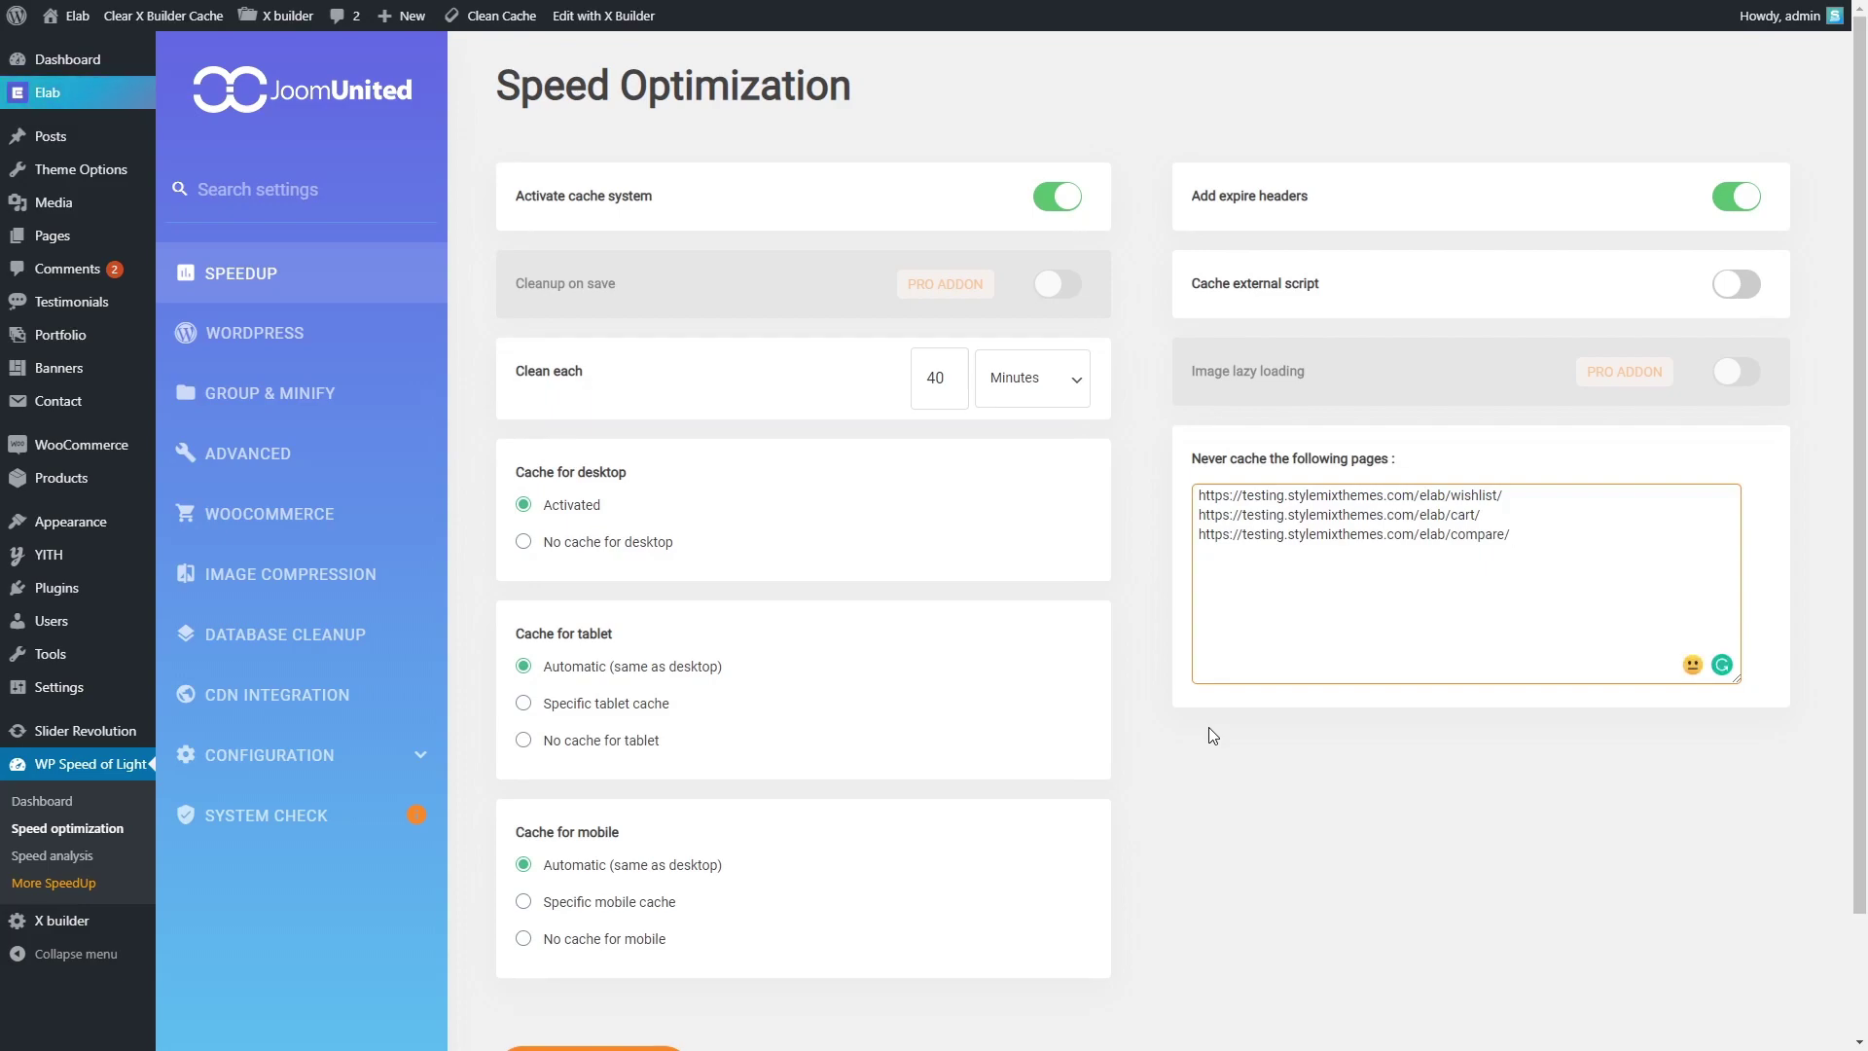
scroll(1209, 734, down, 1)
click(613, 941)
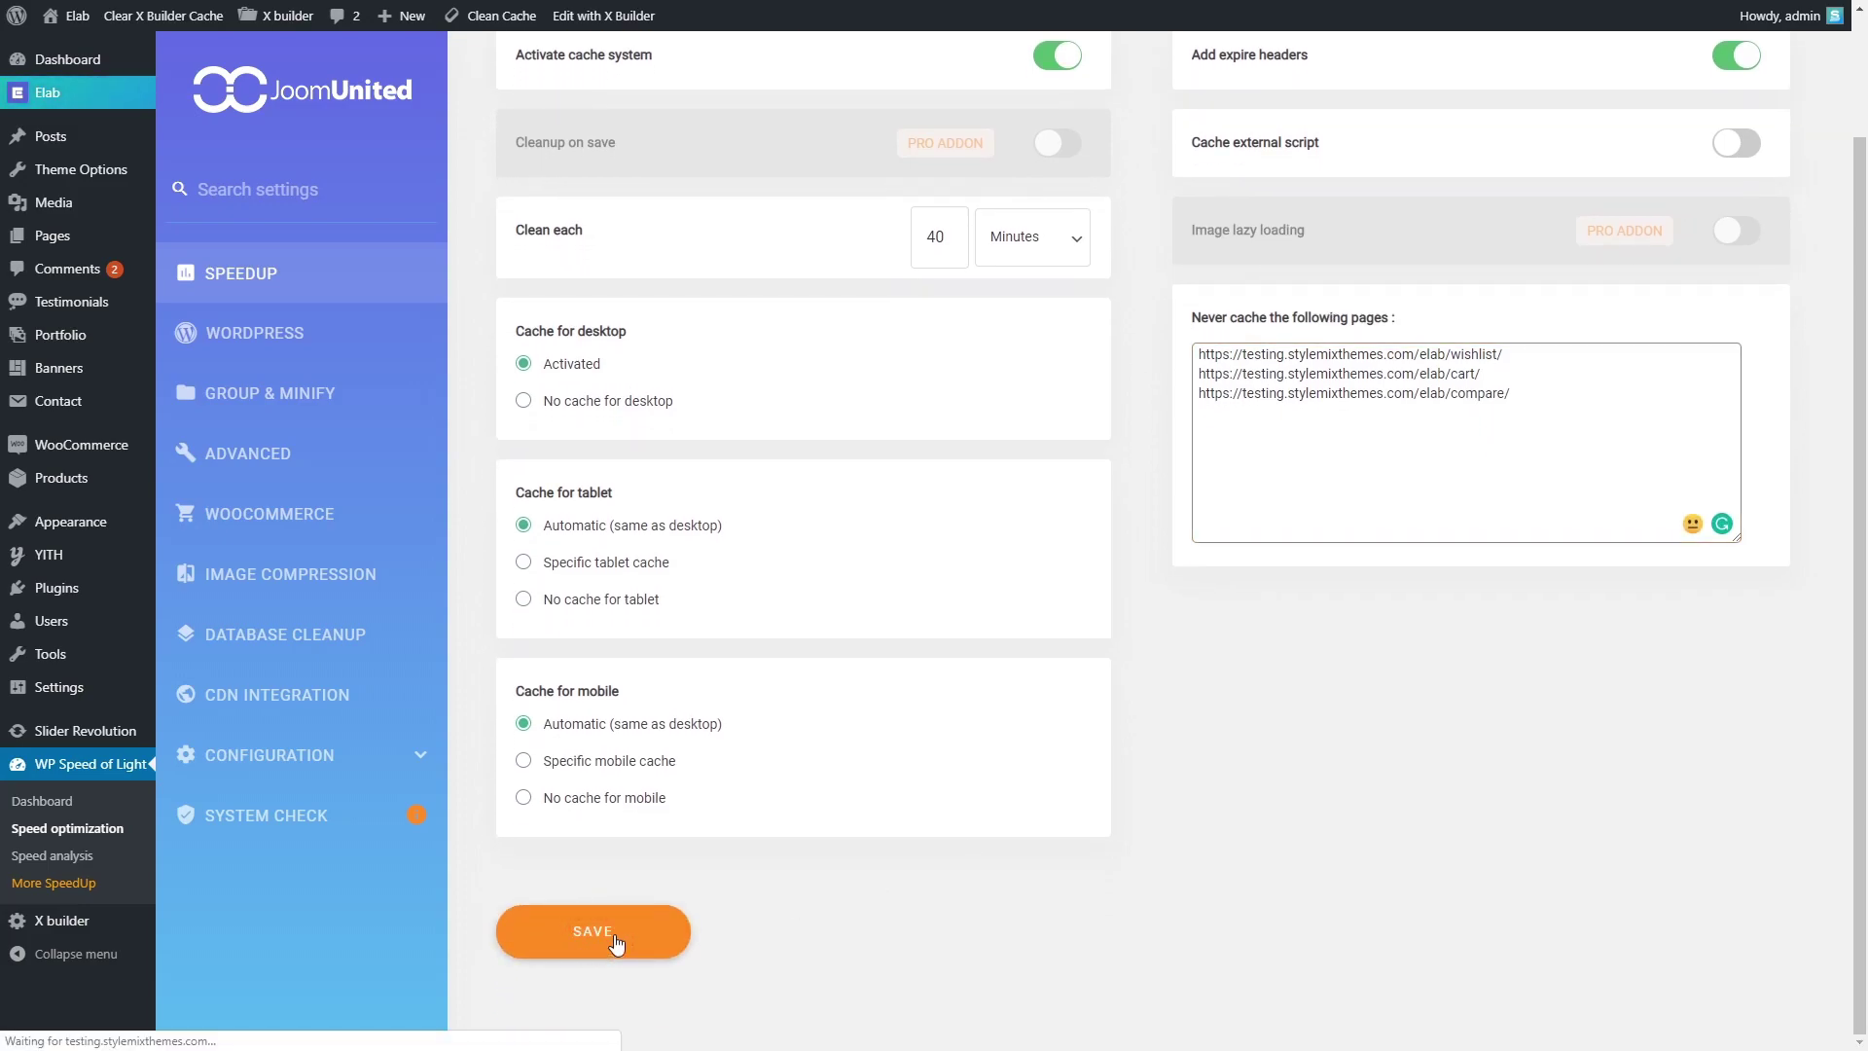
Step: Review the CDN settings and YSlow recommendations, then re-test the eLab site in GTmetrix
click(285, 700)
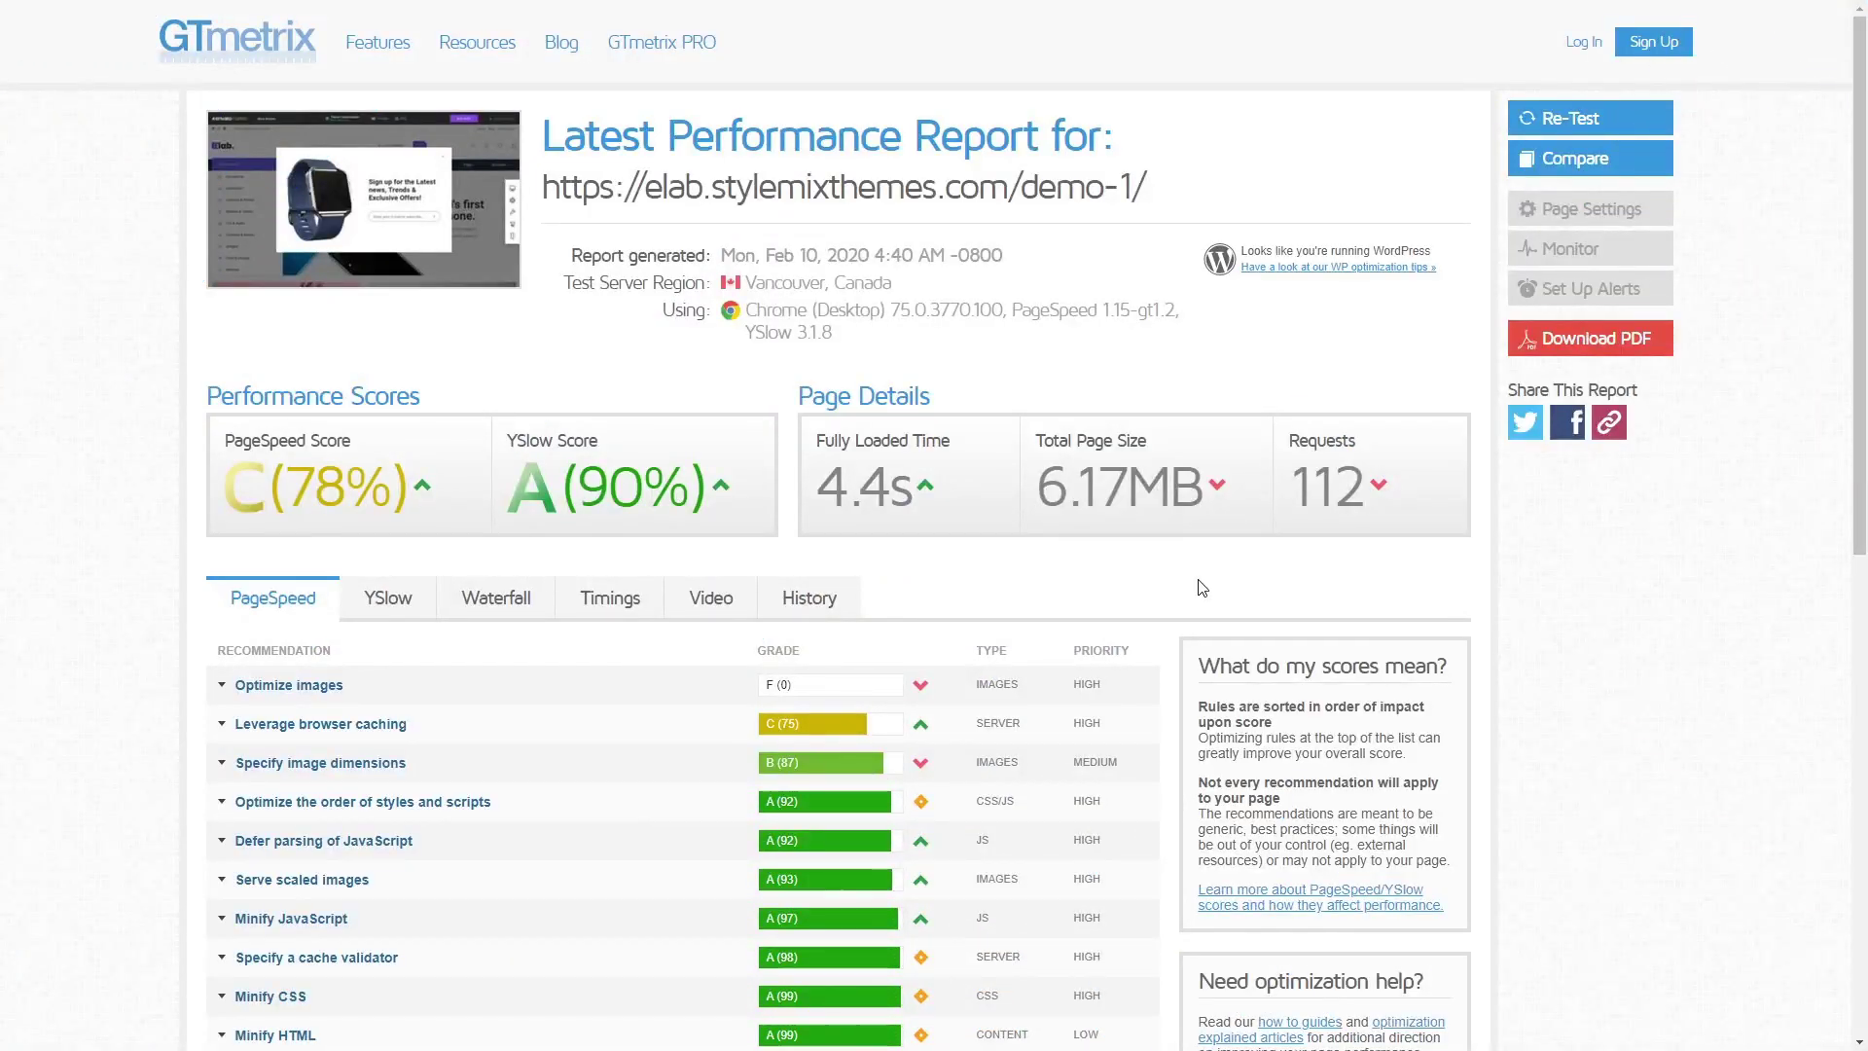
click(371, 608)
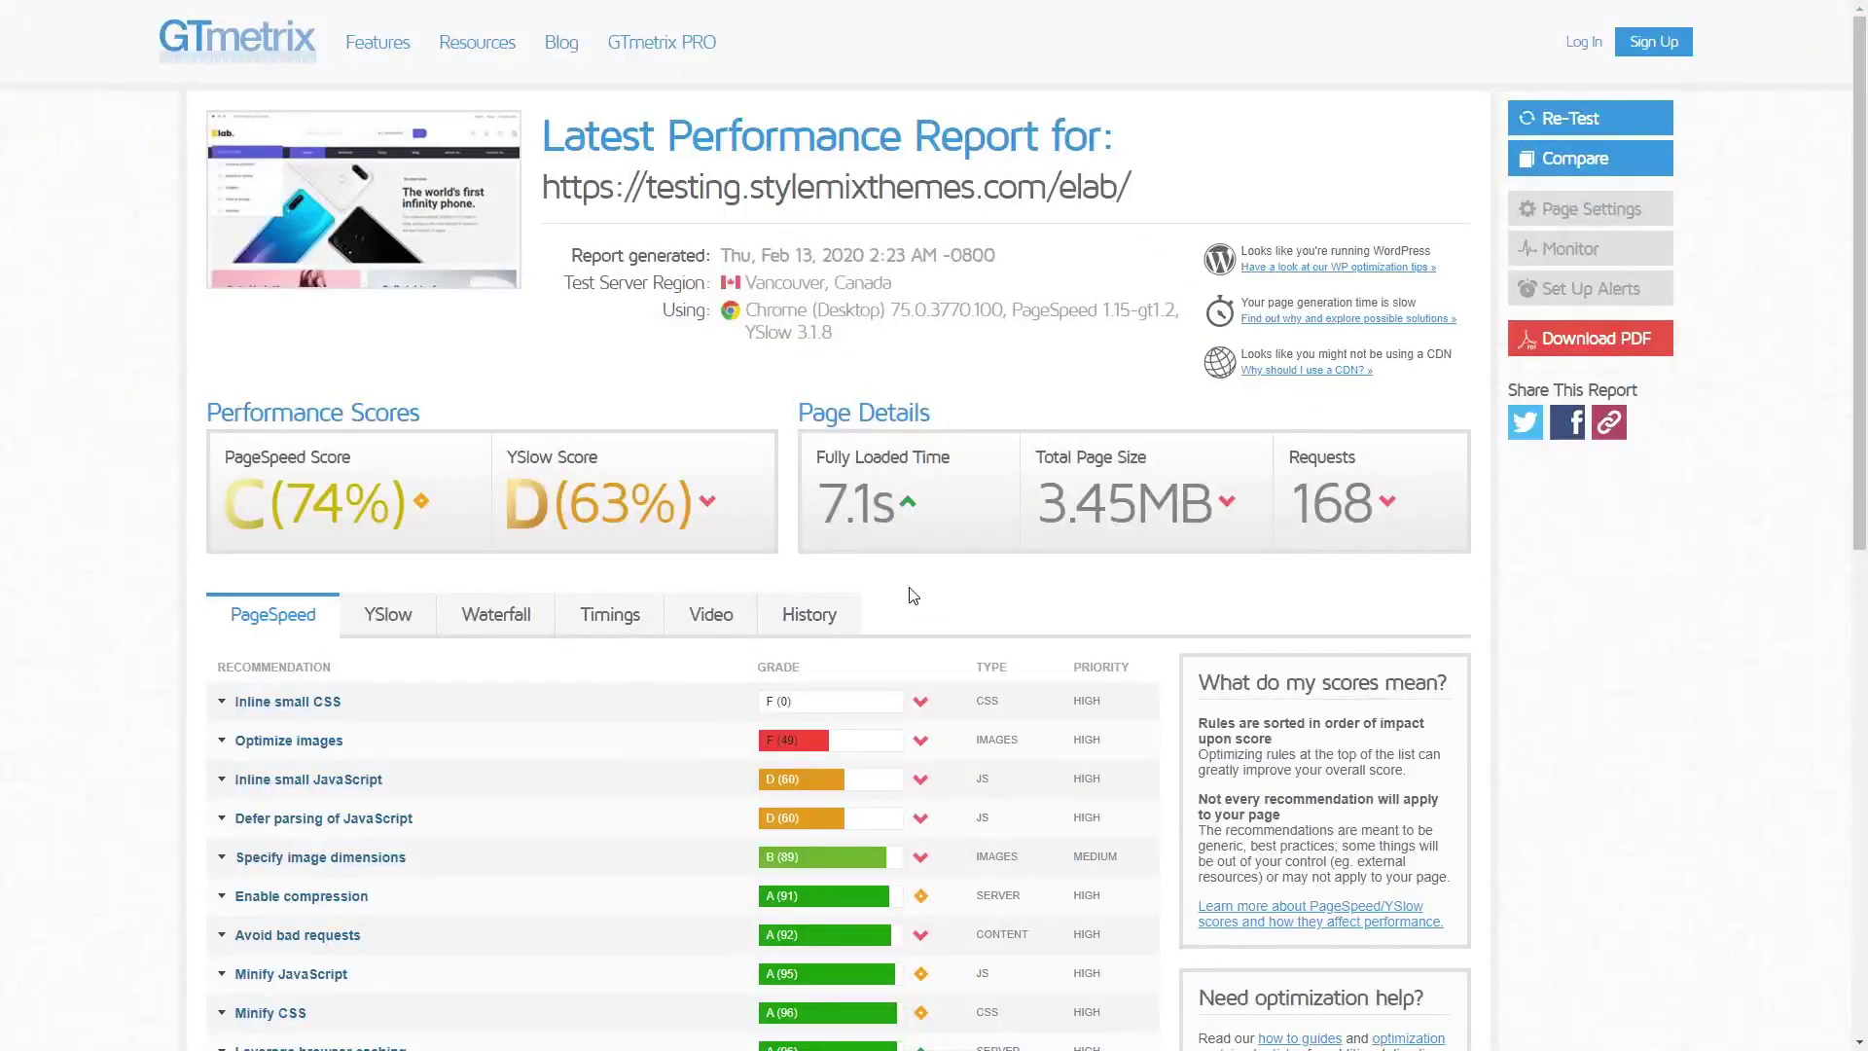
click(1562, 121)
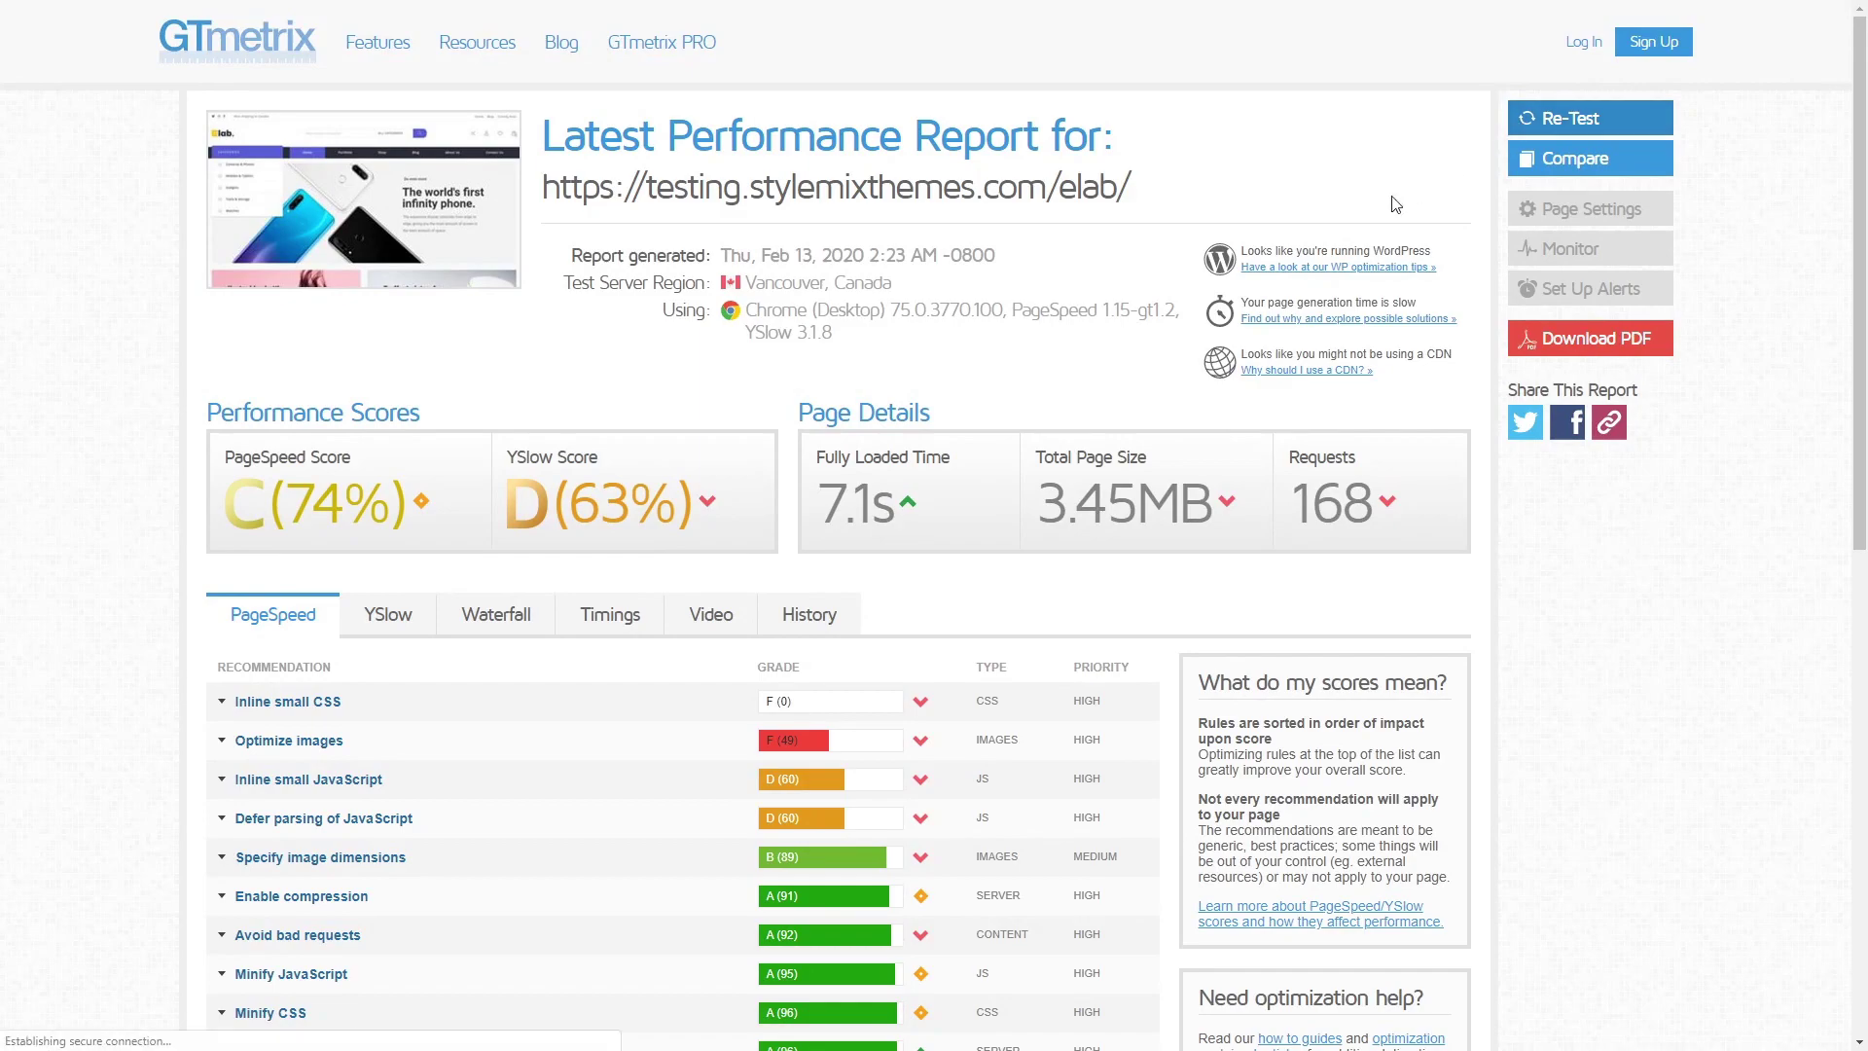